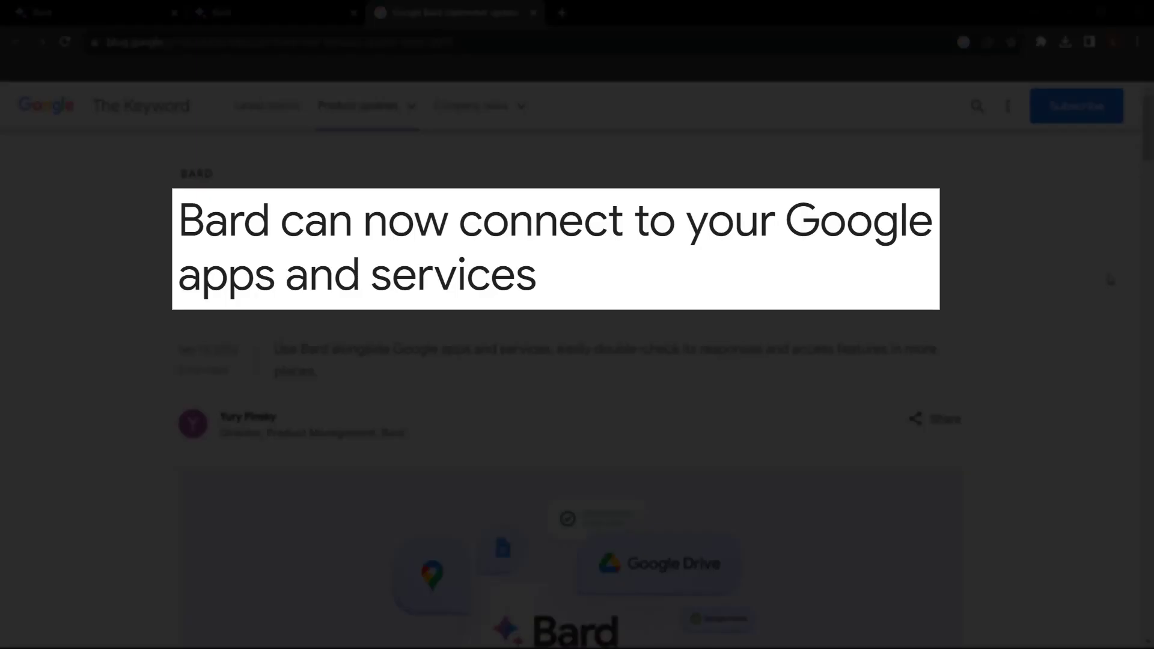
# Step: Scroll through the Keyword post announcing Bard's connection to Google apps and services
pyautogui.scroll(-3, 1110, 280)
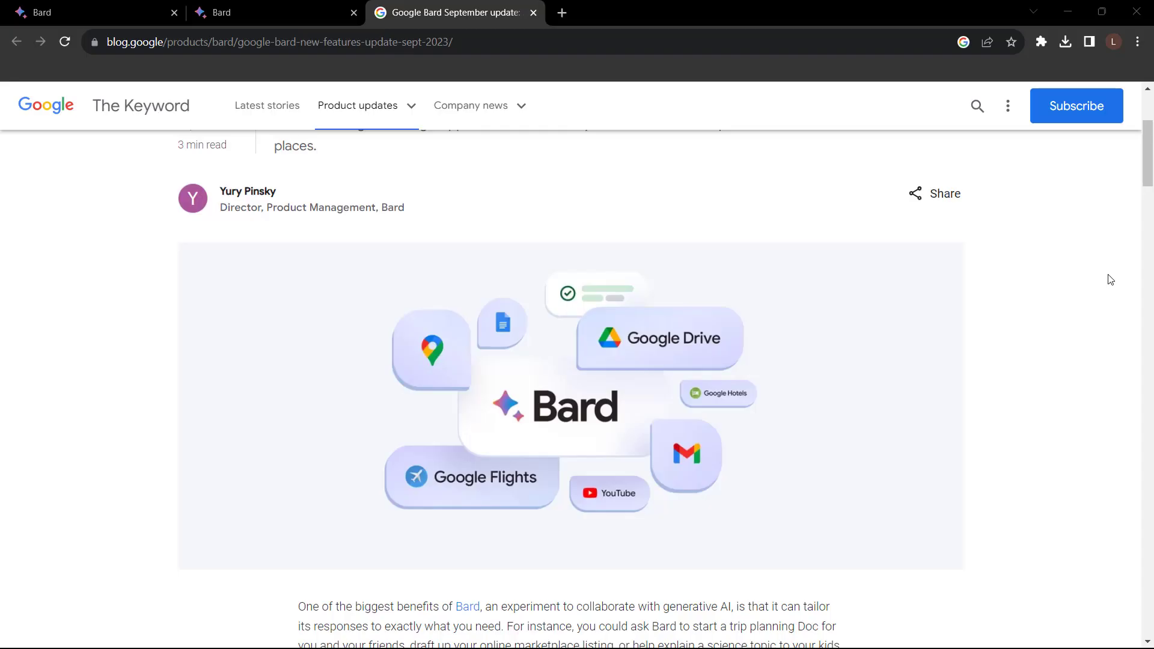
pyautogui.scroll(-8, 1110, 279)
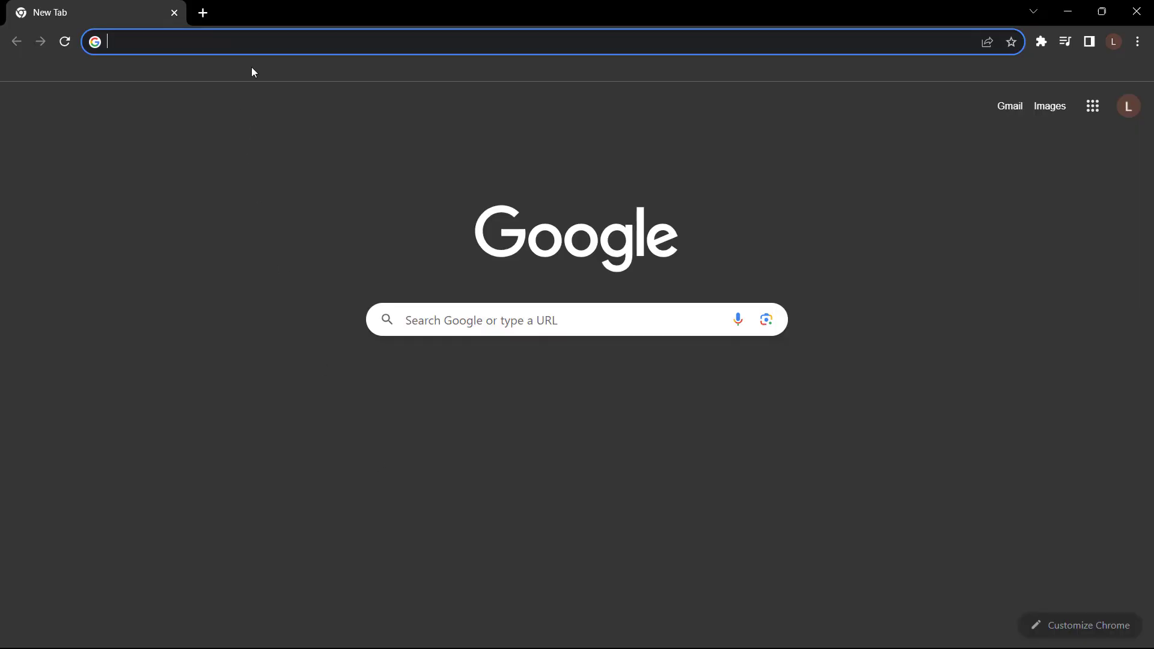
# Step: Search for 'google bard' and open the top result, 'Bard - Chat Based AI Tool from Google'
pyautogui.write('google bard')
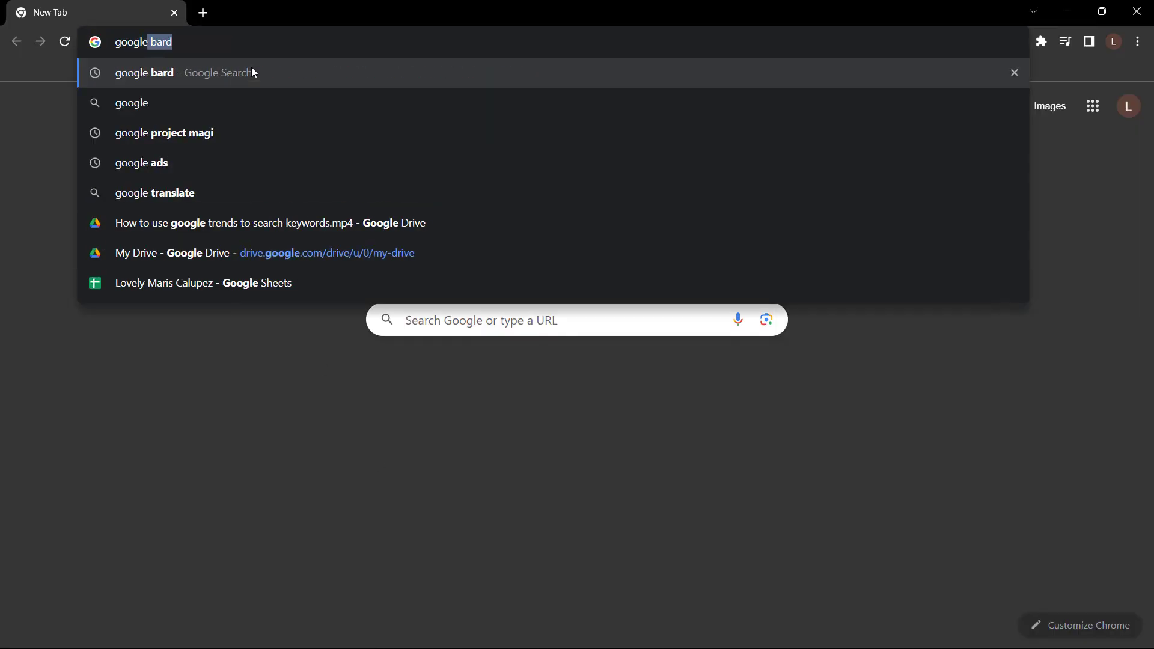
pyautogui.press('Return')
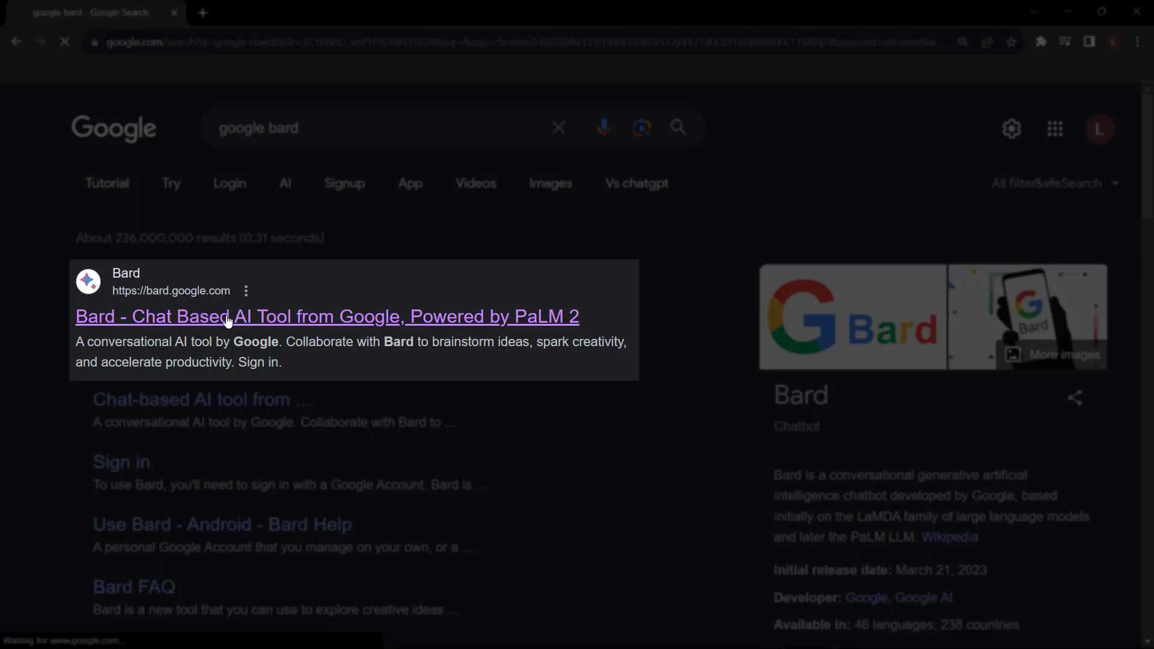
pyautogui.click(227, 317)
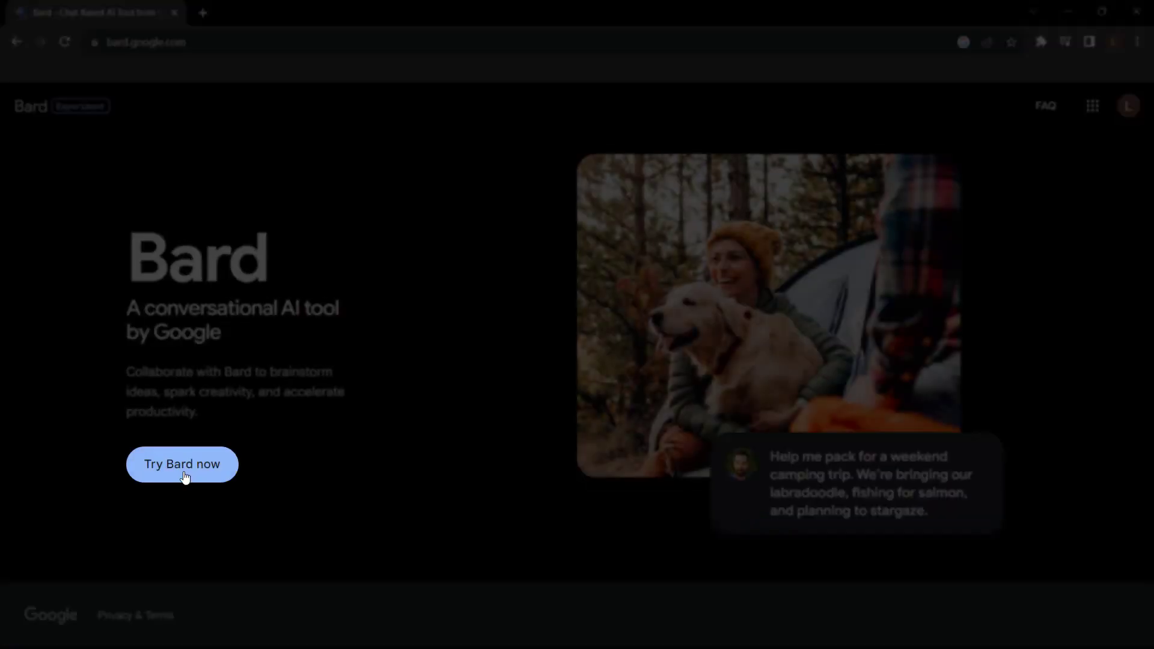
# Step: Start Bard, approve the Google Workspace connection, and dismiss the setup message
pyautogui.click(185, 472)
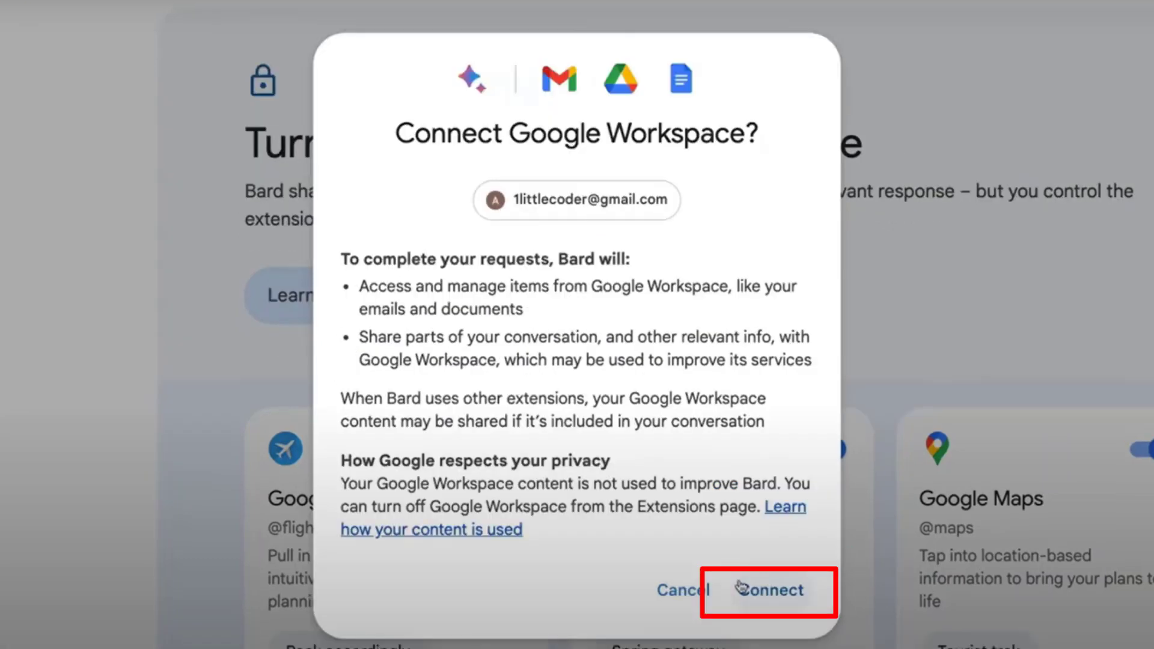
pyautogui.click(740, 588)
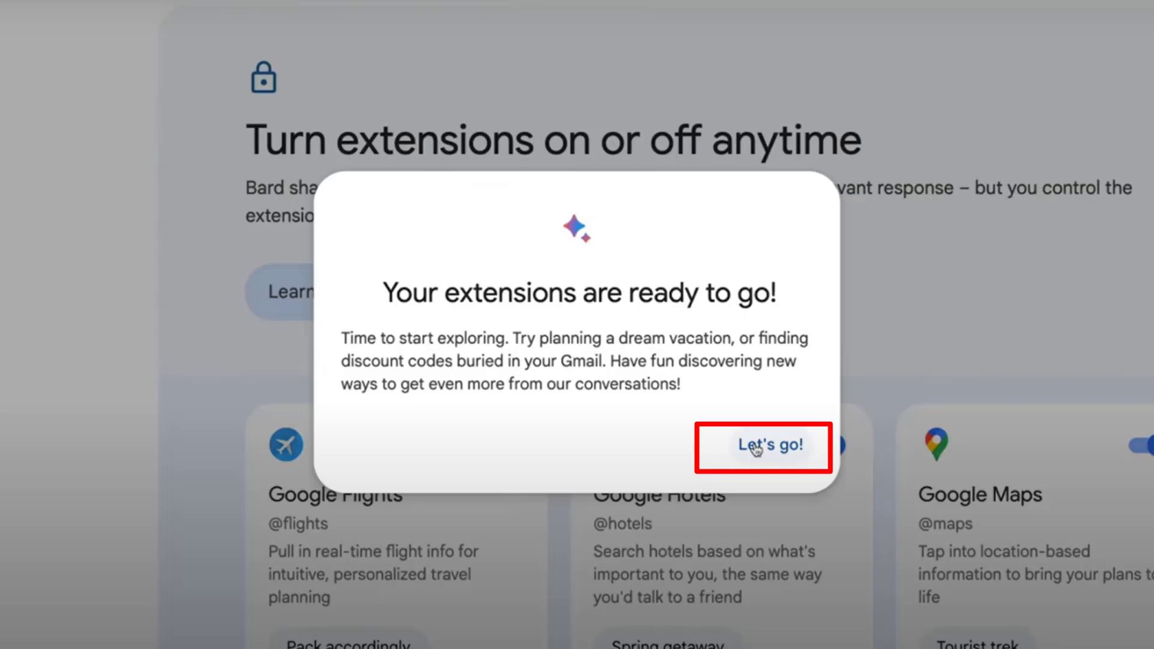
pyautogui.click(756, 447)
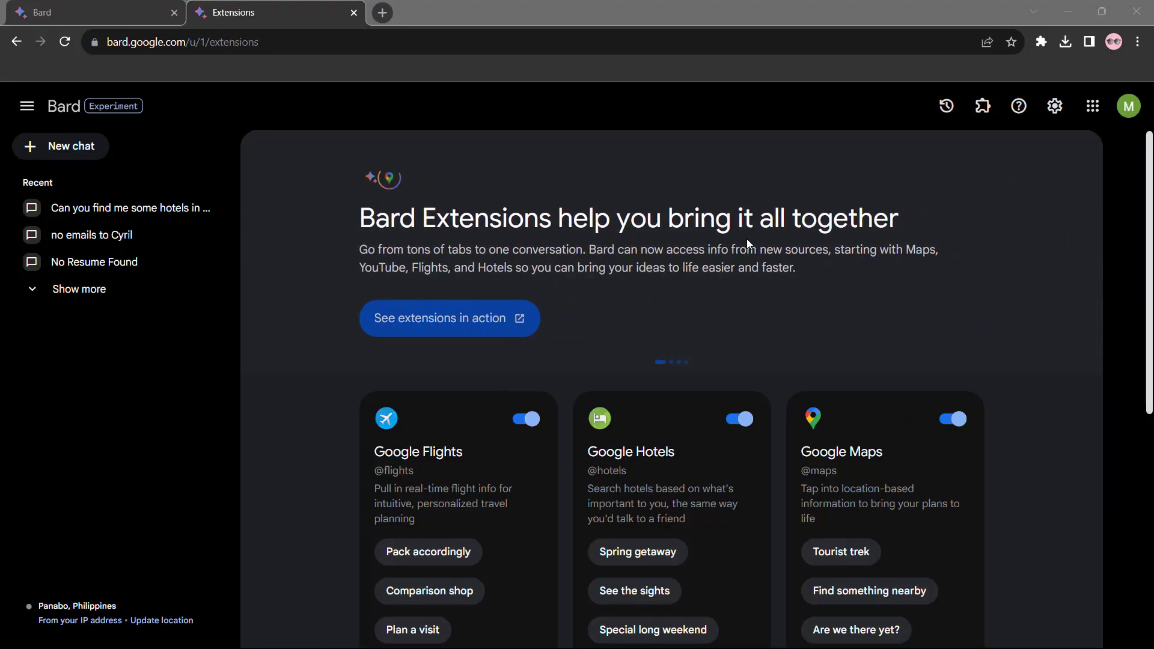
# Step: Load the Google Maps 'Find something nearby' prompt about Grand Teton grocery stores
pyautogui.scroll(-5, 747, 239)
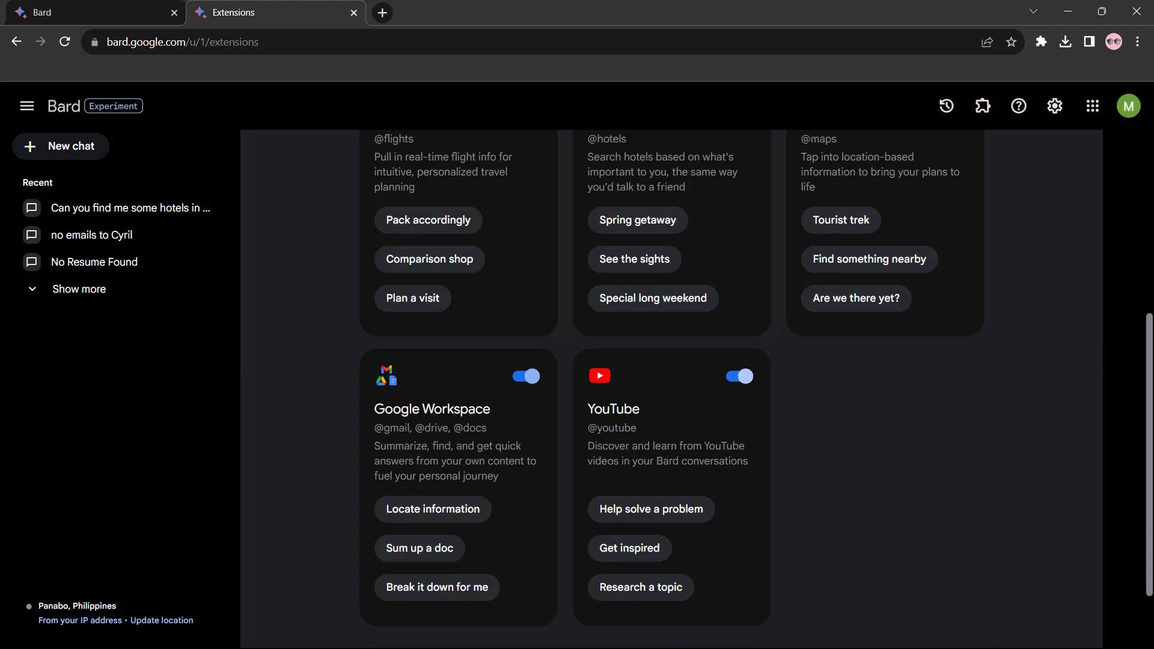
pyautogui.scroll(2, 539, 105)
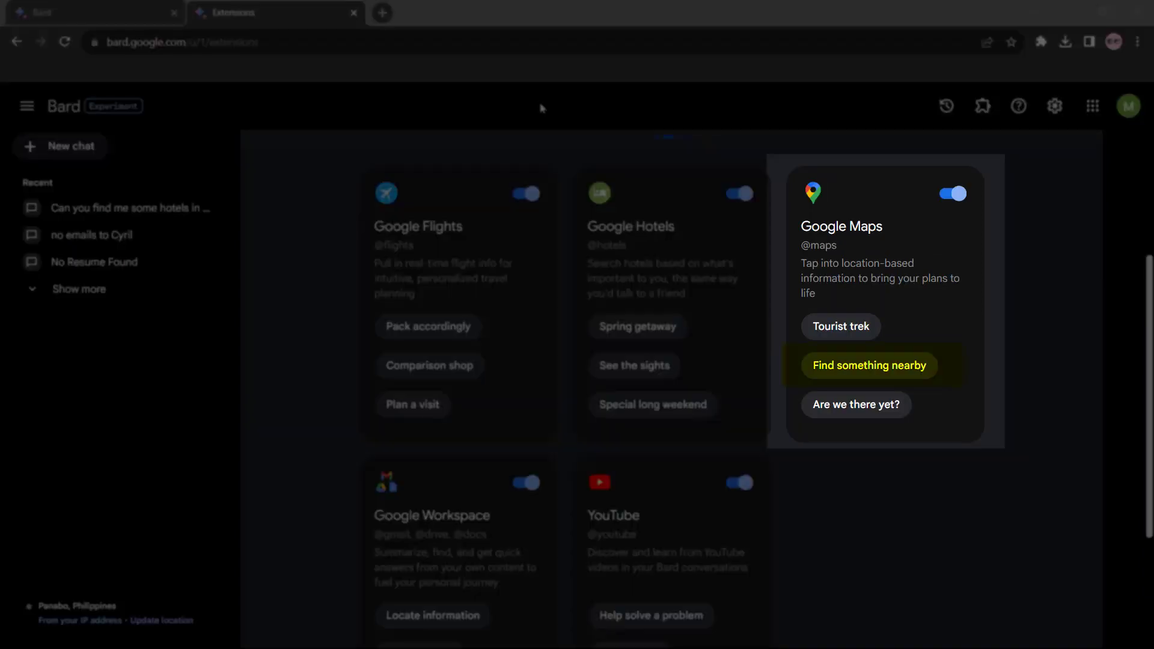
pyautogui.click(886, 380)
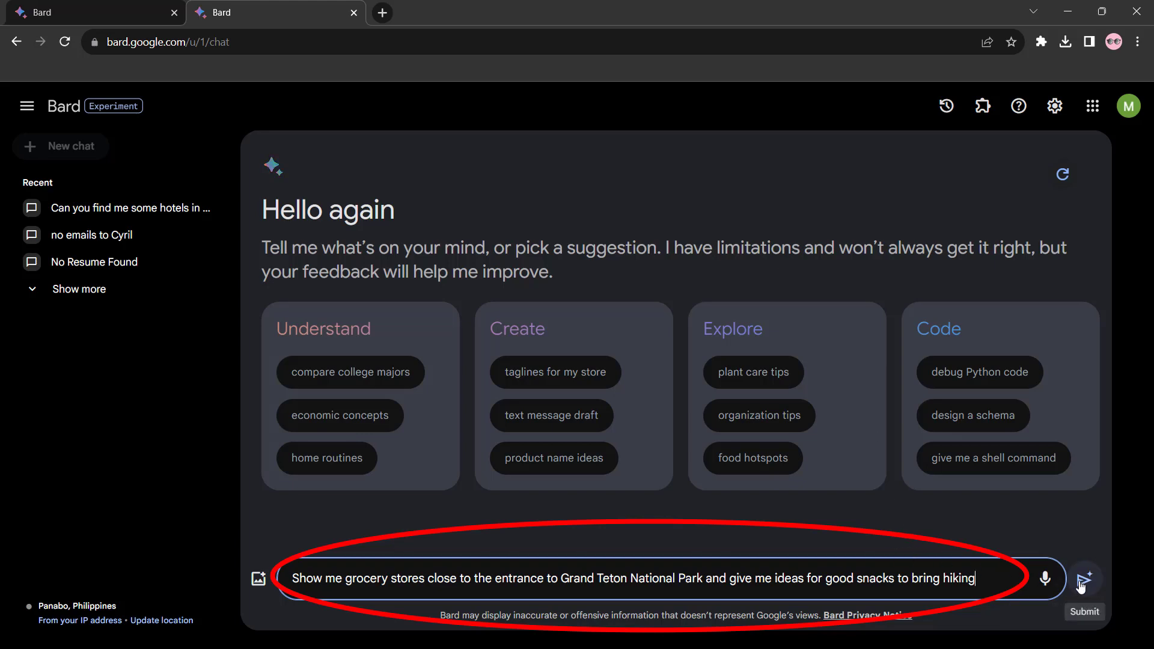
# Step: Send the Grand Teton grocery-store request and read through the answer and its store map
pyautogui.click(1081, 584)
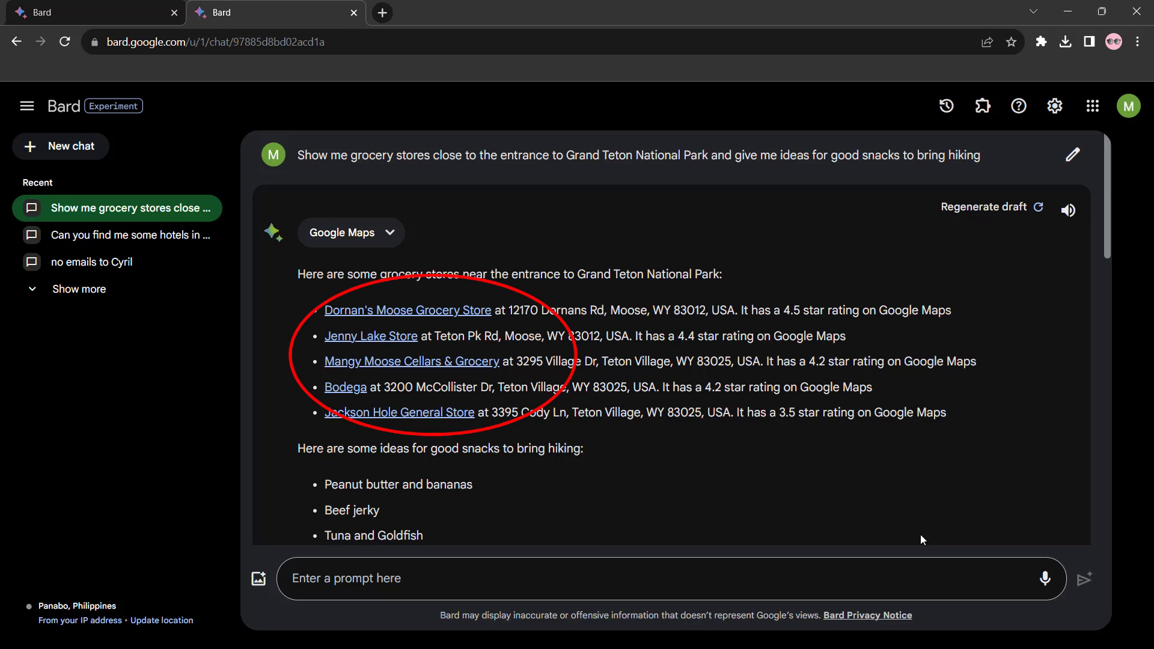
pyautogui.scroll(-3, 921, 535)
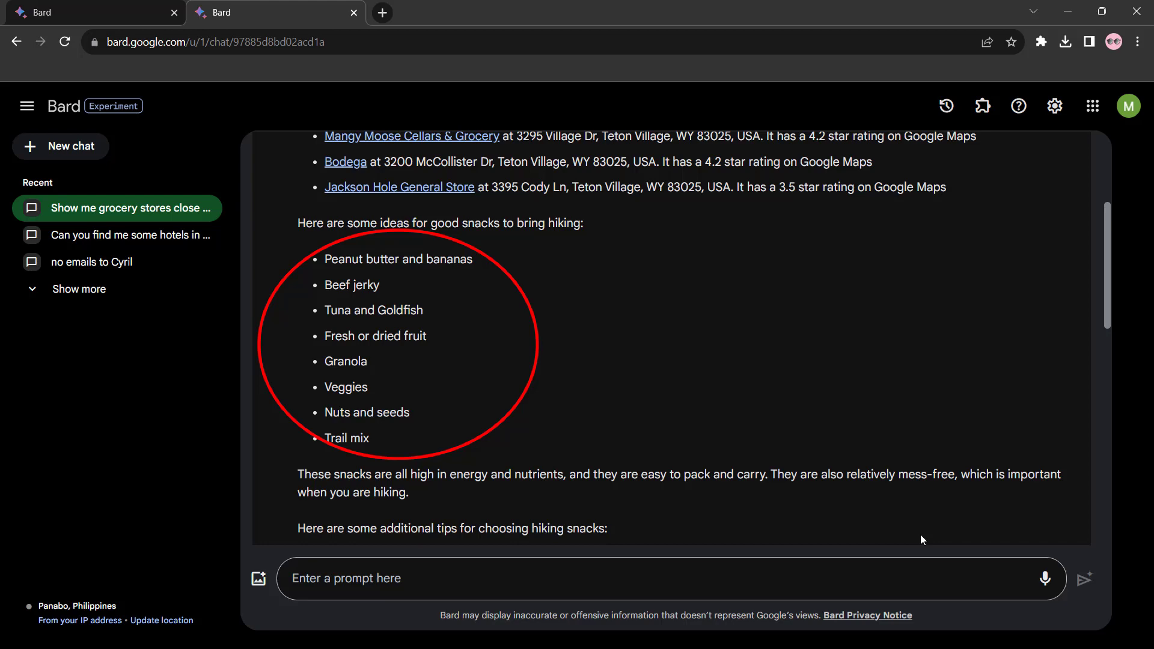
pyautogui.scroll(-5, 920, 535)
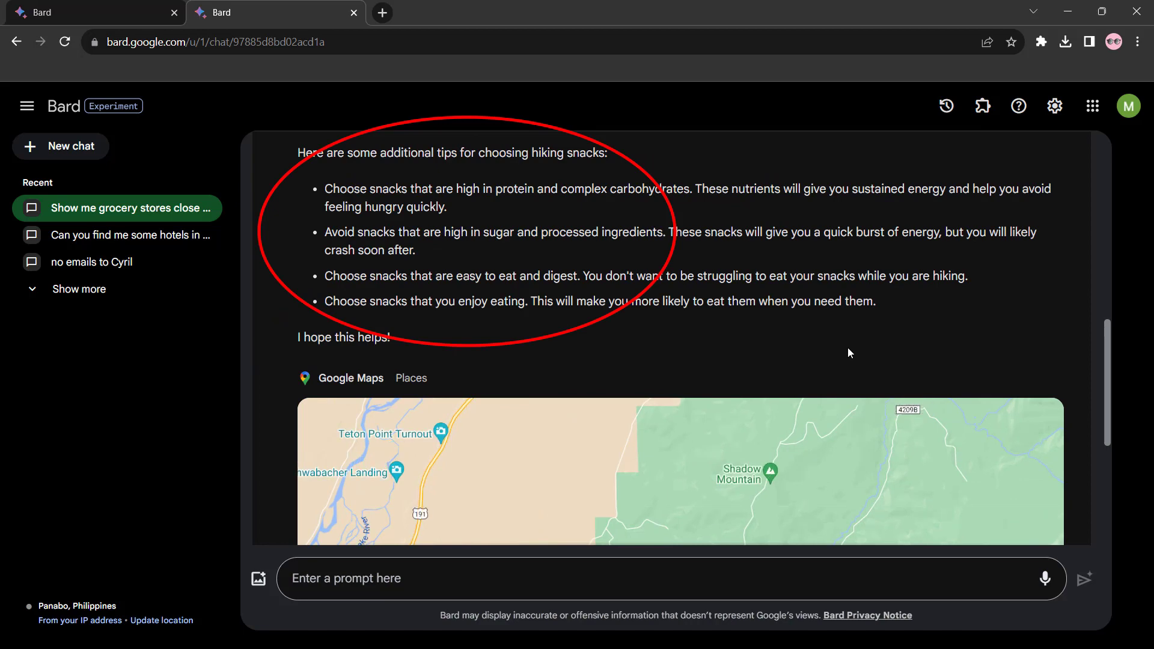
pyautogui.scroll(-3, 901, 373)
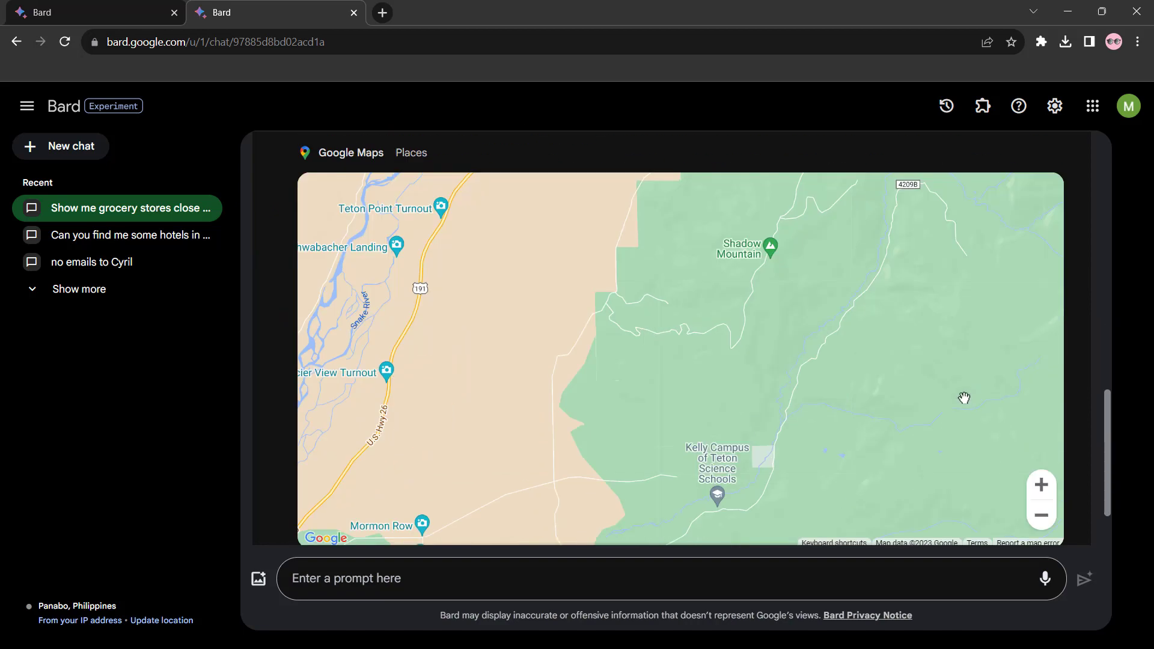
pyautogui.scroll(-2, 963, 398)
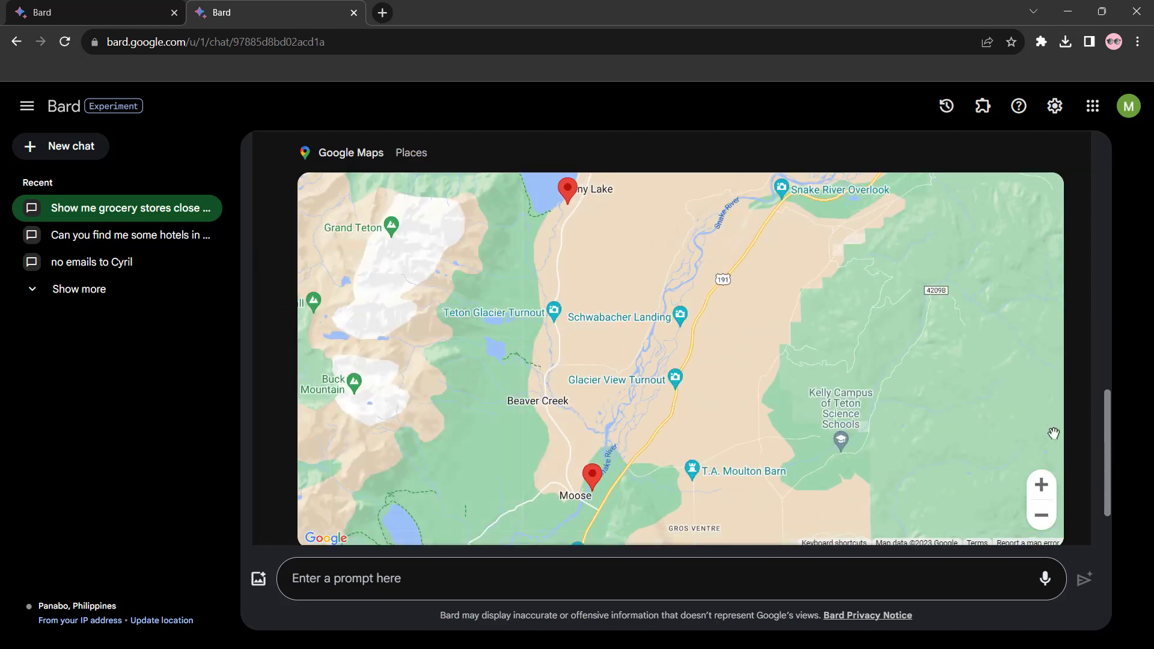
pyautogui.moveTo(1106, 421); pyautogui.dragTo(1109, 456)
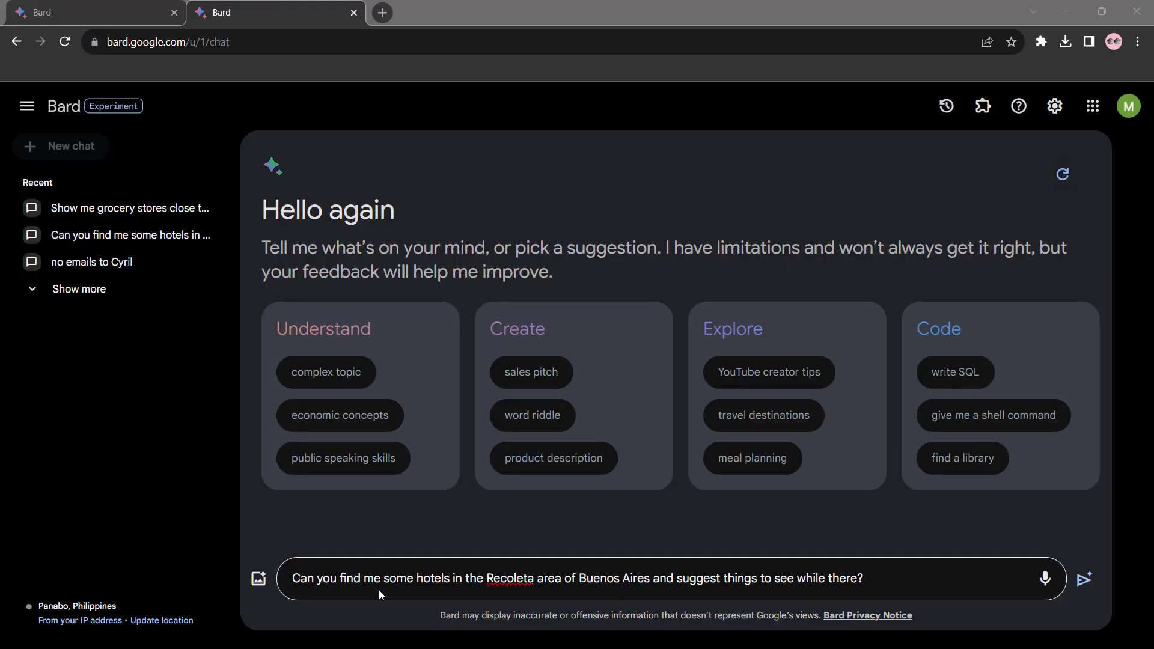
# Step: Change the hotel prompt from Recoleta, Buenos Aires to Cebu, Colon and send it
pyautogui.doubleClick(509, 578)
pyautogui.write('Cebu')
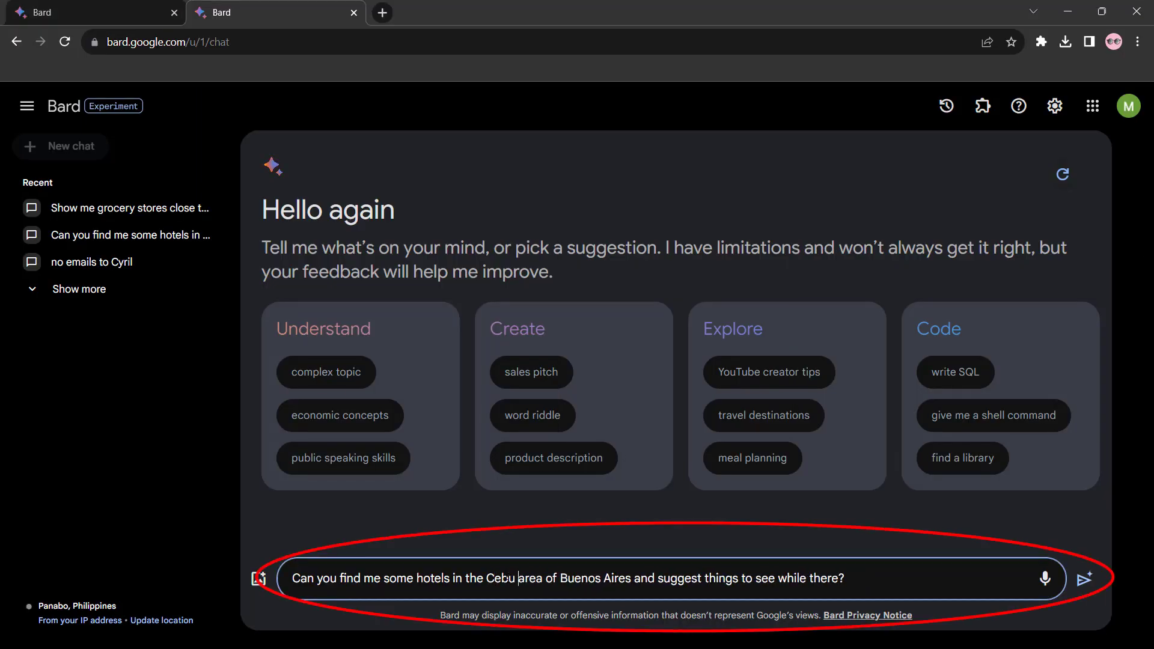
pyautogui.moveTo(560, 578); pyautogui.dragTo(631, 578)
pyautogui.write('Colon')
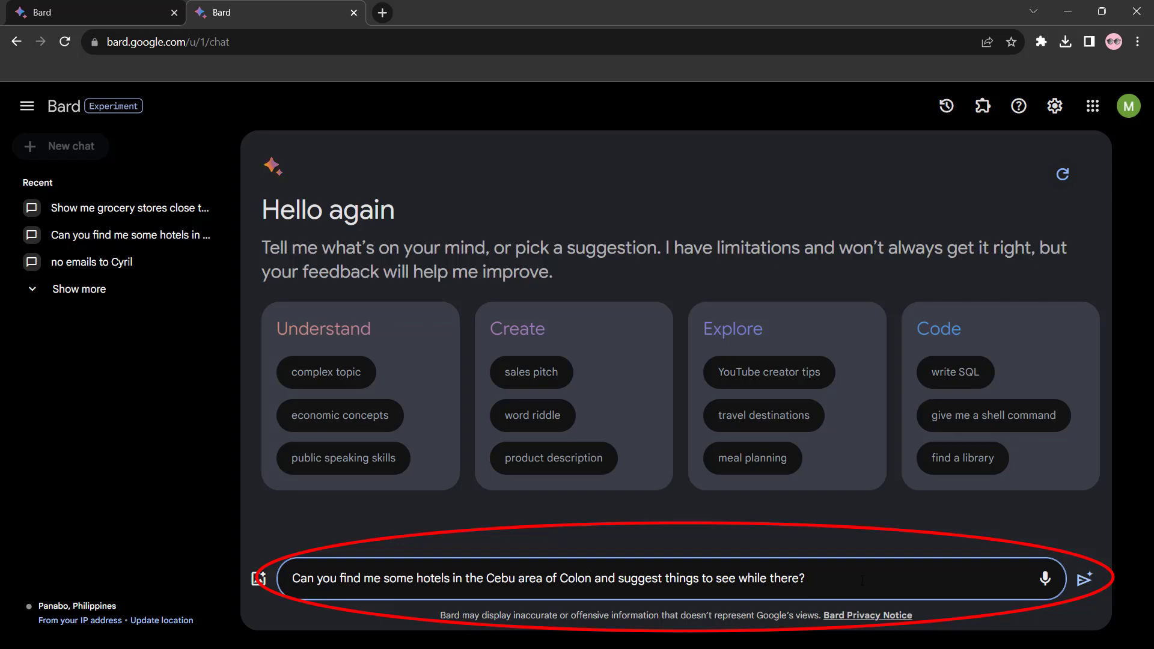
pyautogui.click(1084, 581)
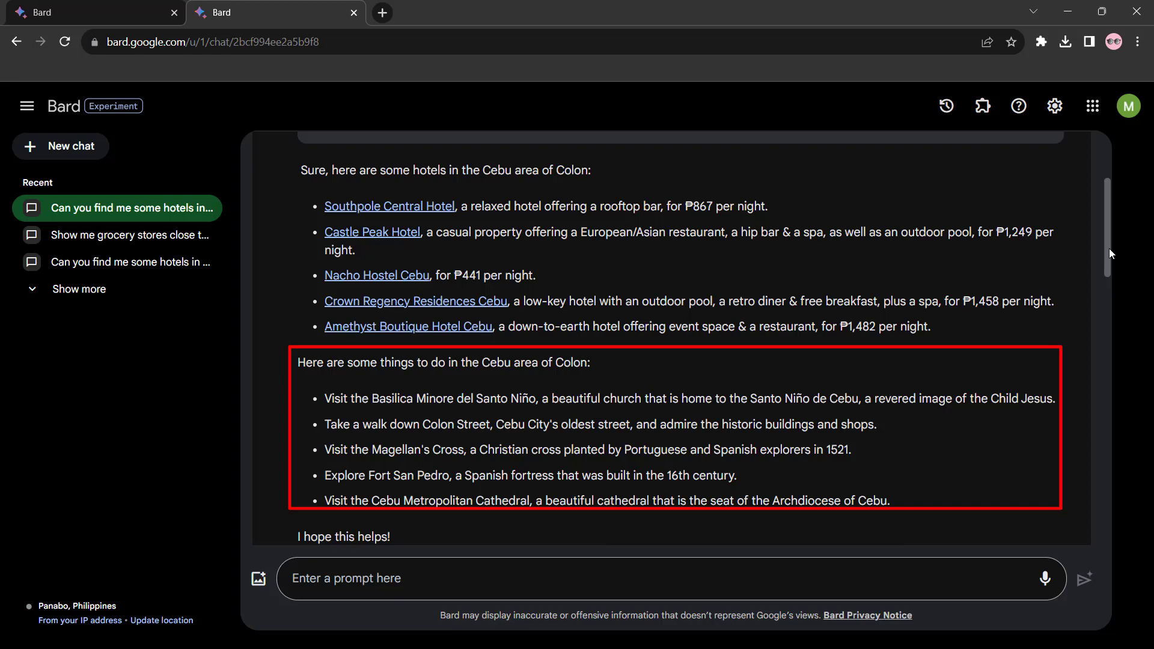
# Step: Scroll down to the Google Hotels cards for Colon, Cebu in Bard's answer
pyautogui.moveTo(1108, 251); pyautogui.dragTo(1085, 327)
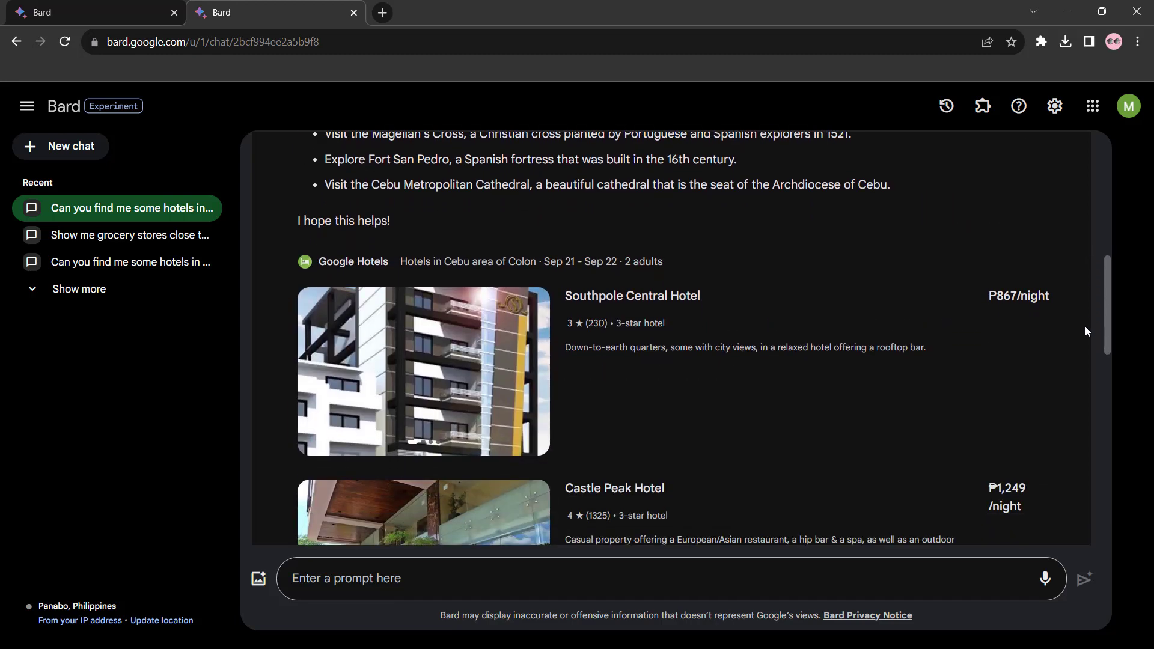
pyautogui.moveTo(1085, 327); pyautogui.dragTo(1080, 352)
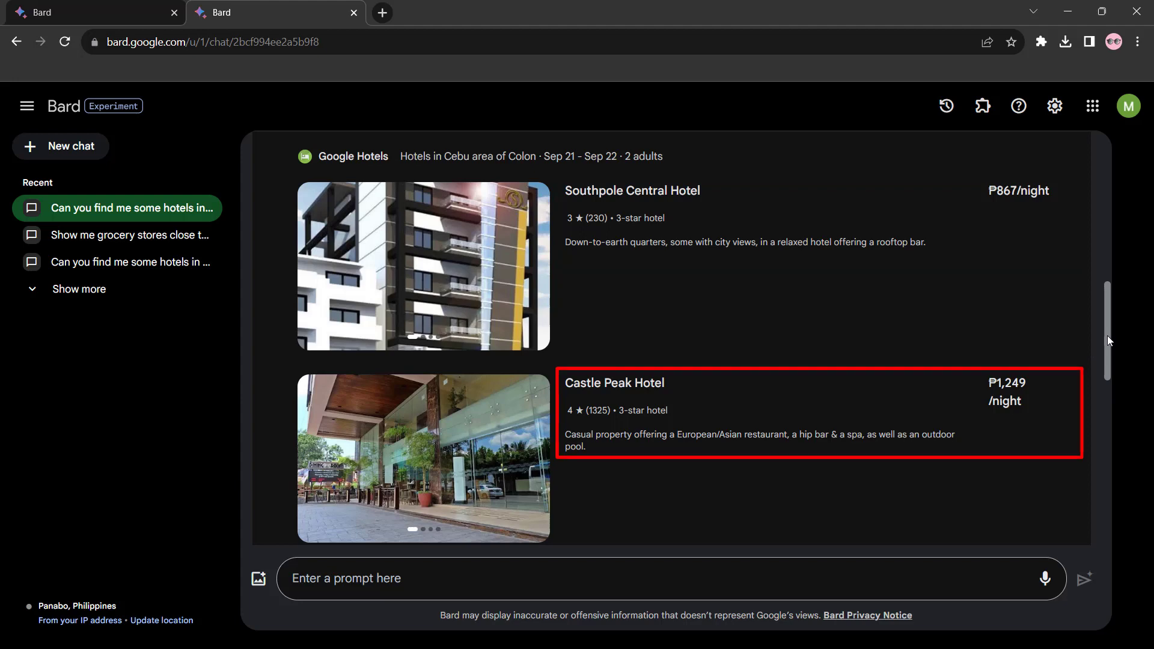
pyautogui.moveTo(1107, 335); pyautogui.dragTo(1091, 424)
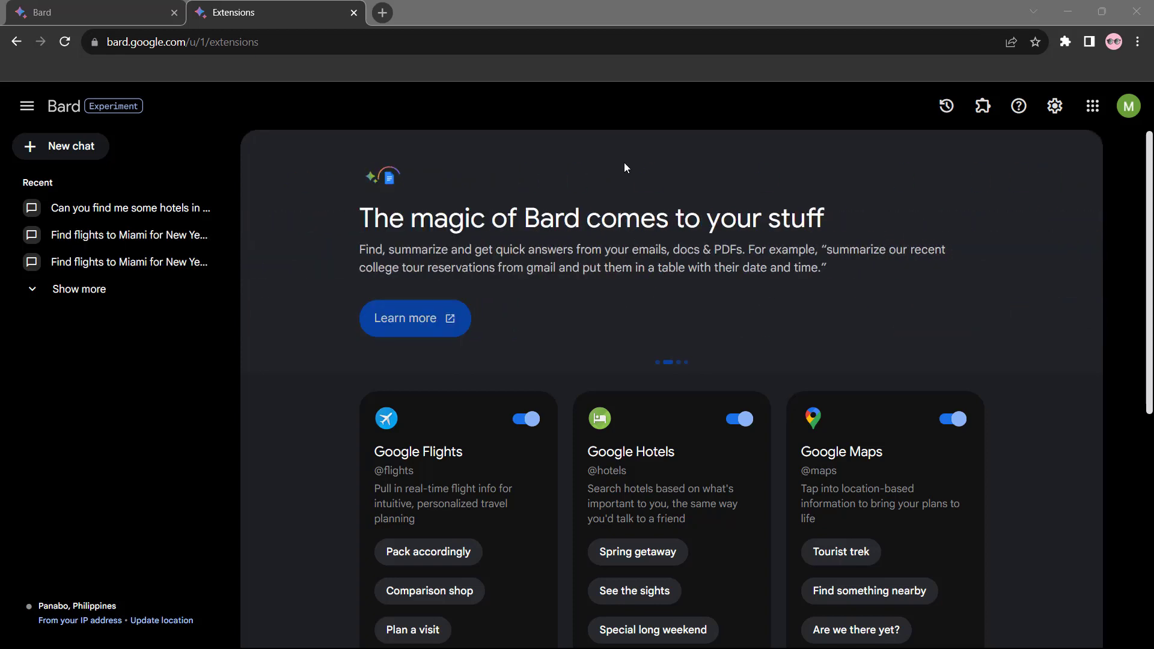
# Step: Toggle the Flights, Hotels and Maps extensions off and on, then load the Maps 'Tourist trek' prompt
pyautogui.click(527, 419)
pyautogui.click(741, 419)
pyautogui.click(740, 420)
pyautogui.click(523, 421)
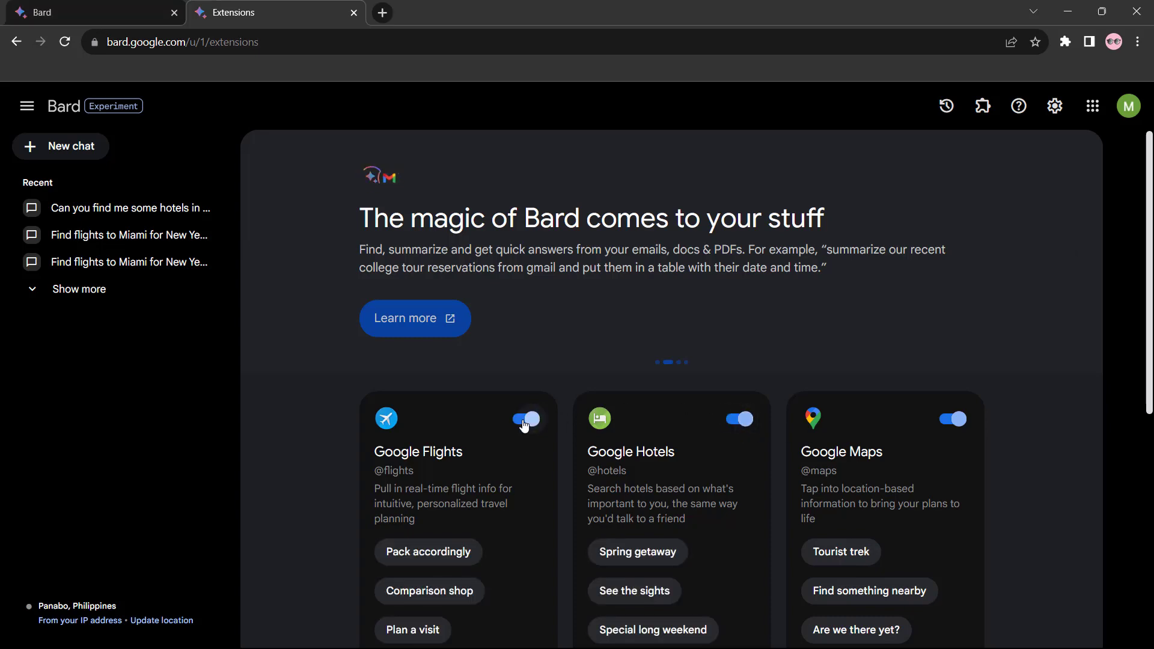
pyautogui.click(953, 419)
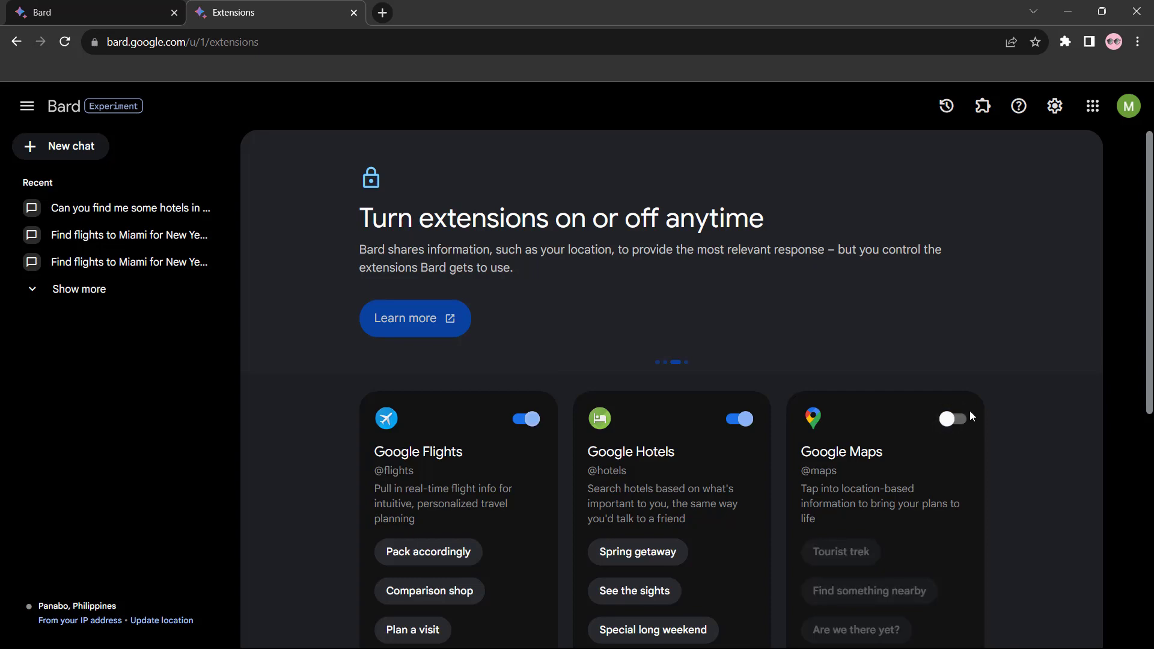
pyautogui.click(952, 418)
pyautogui.scroll(-1, 677, 222)
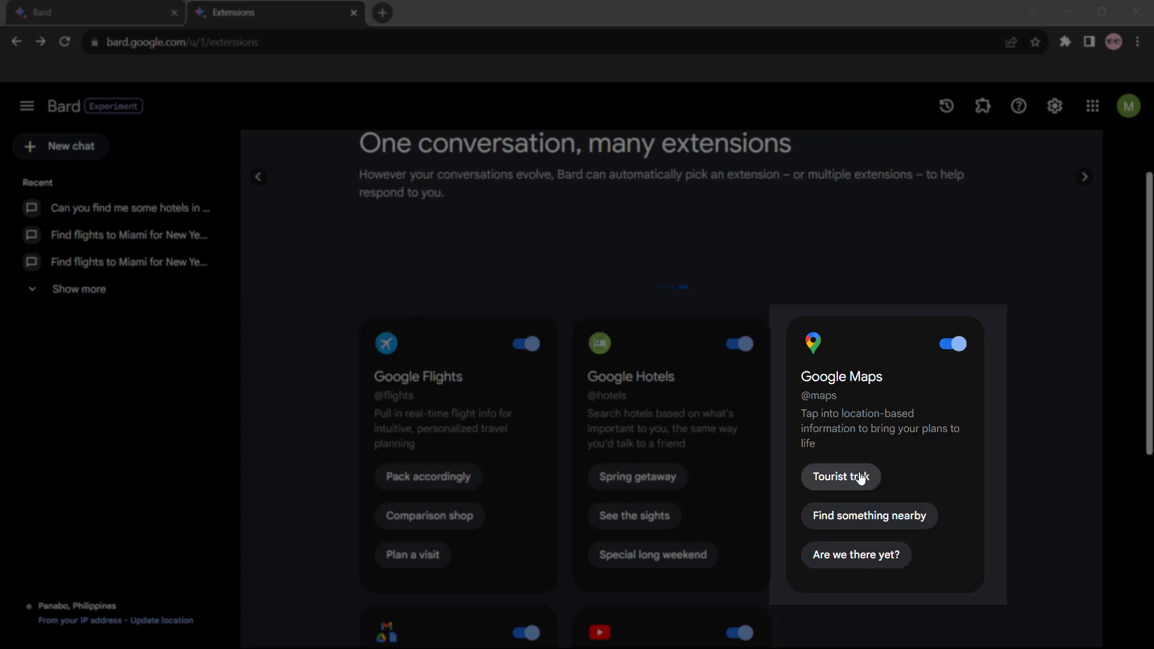
pyautogui.click(841, 477)
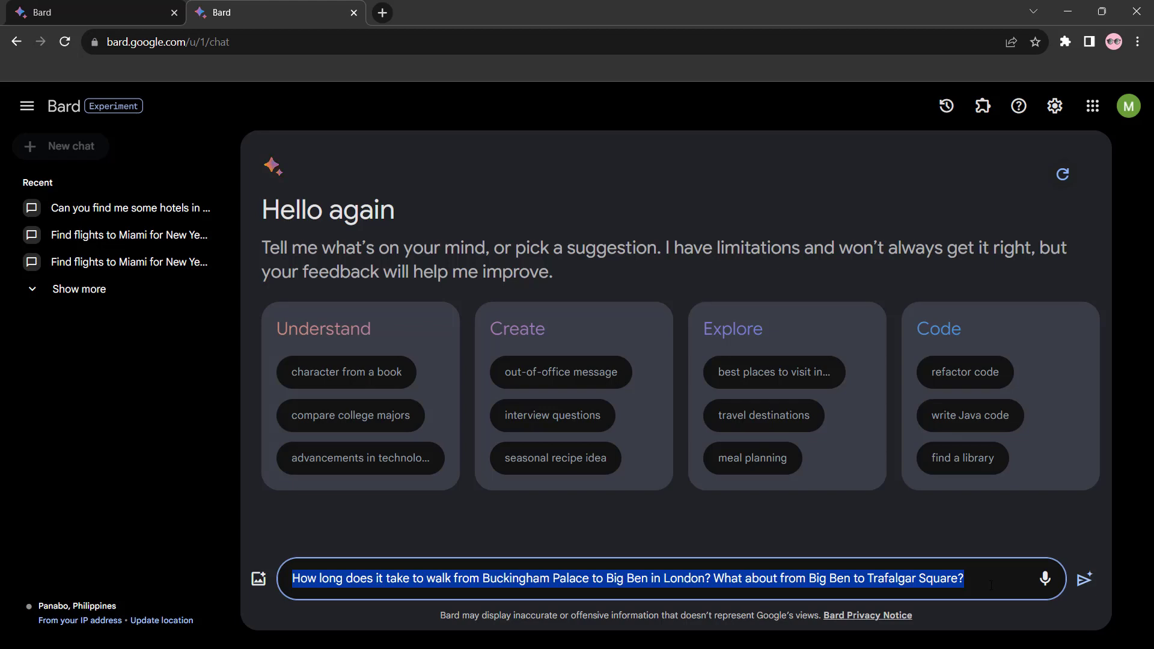
# Step: Send the Buckingham Palace walking question and read the 17- and 13-minute route answer
pyautogui.click(1083, 580)
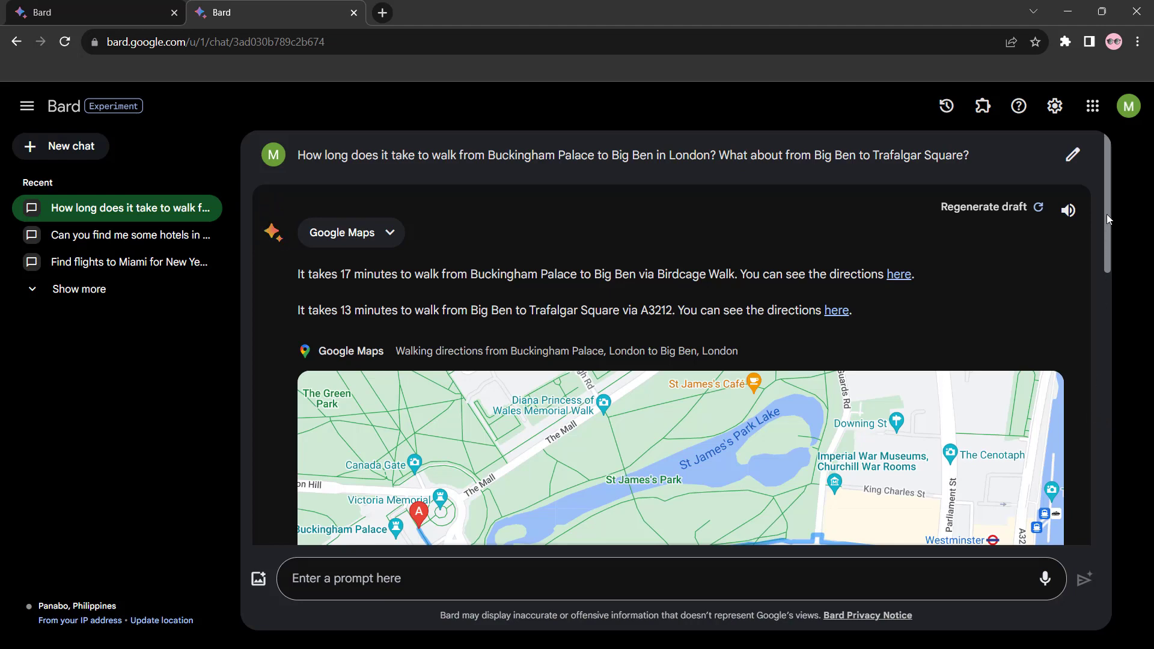
pyautogui.moveTo(1106, 215); pyautogui.dragTo(1106, 295)
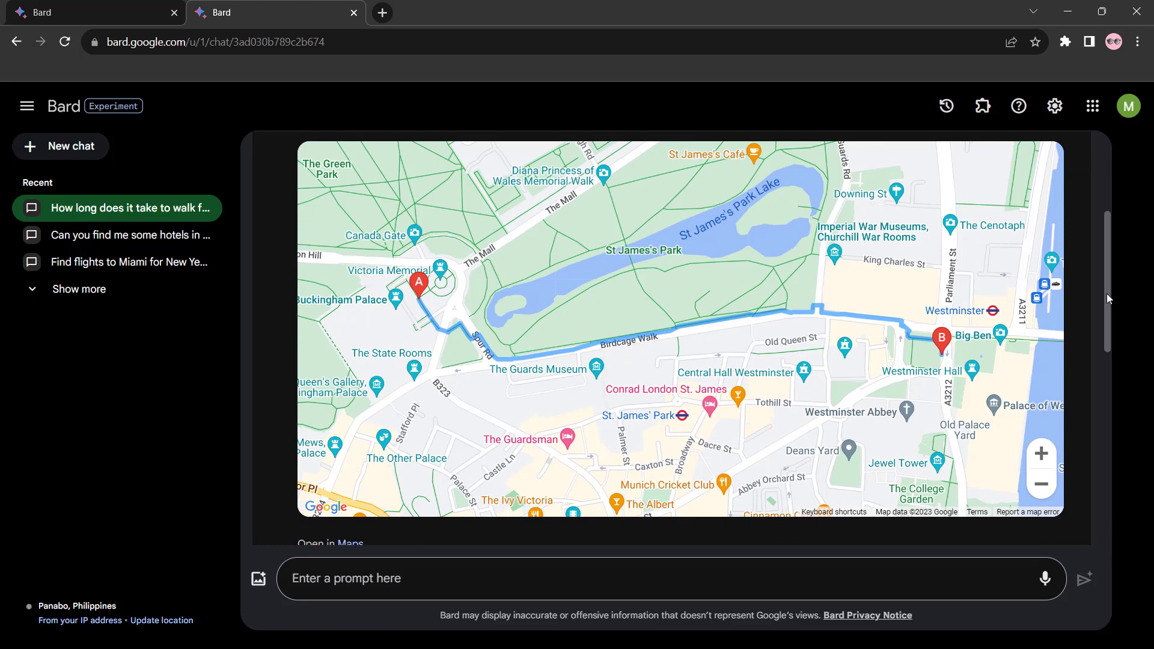
pyautogui.moveTo(1107, 297); pyautogui.dragTo(1103, 502)
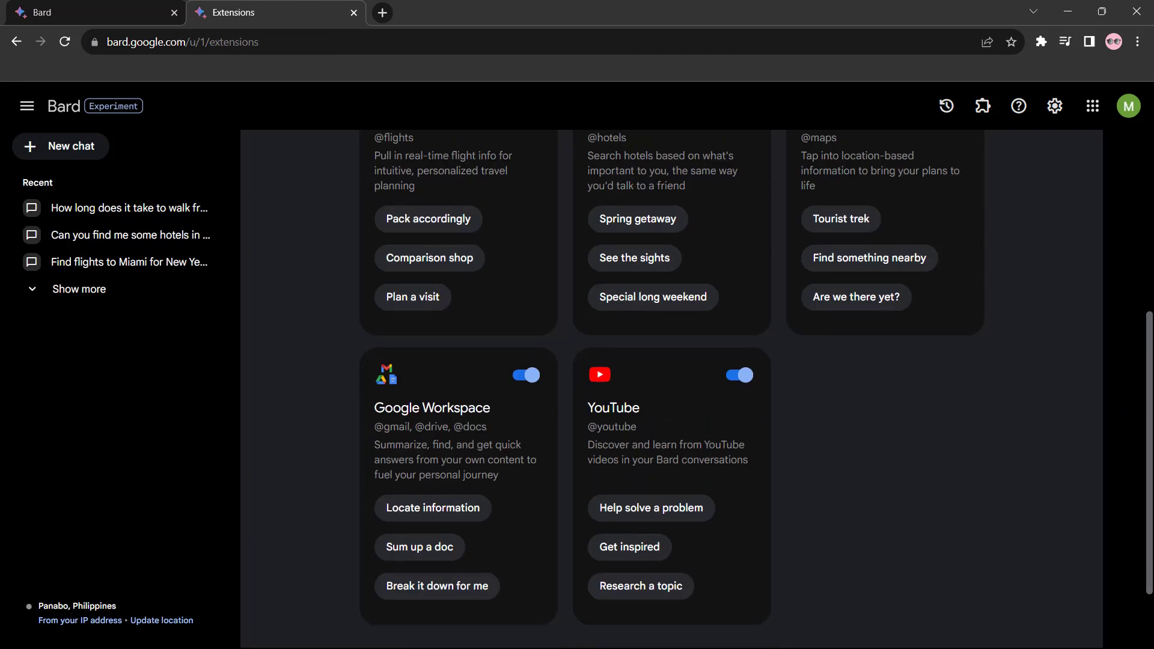
pyautogui.scroll(-1, 617, 537)
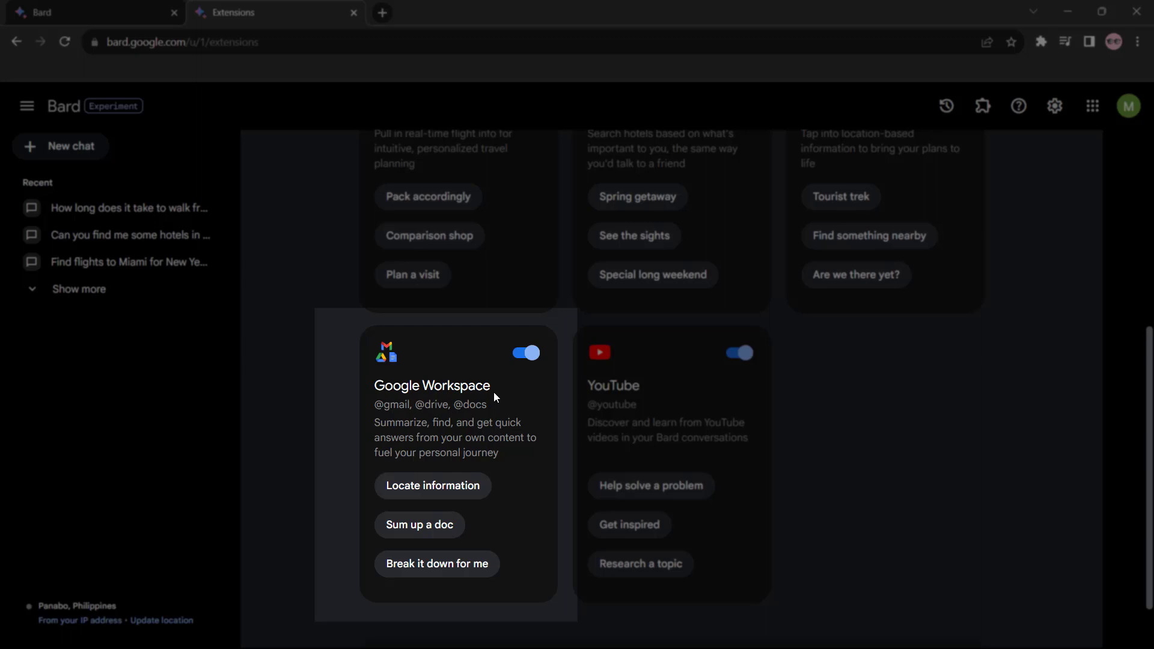
# Step: Load the Workspace 'Sum up a doc' prompt for the June 2023 resume and send it
pyautogui.click(440, 537)
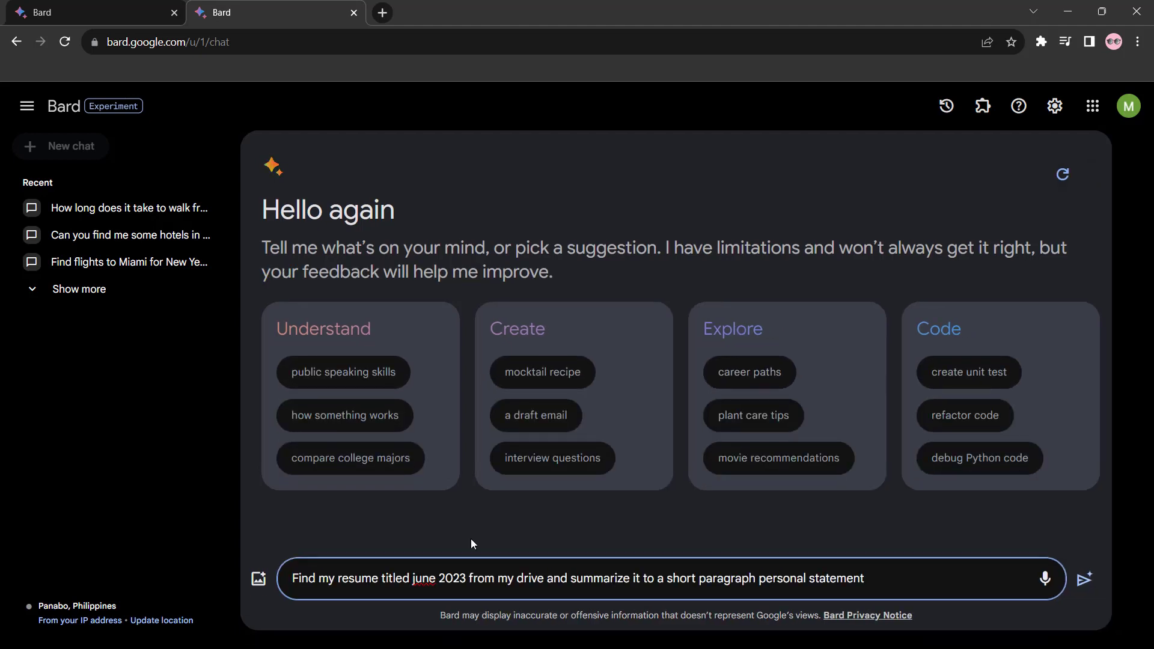
pyautogui.tripleClick(931, 587)
pyautogui.click(1084, 579)
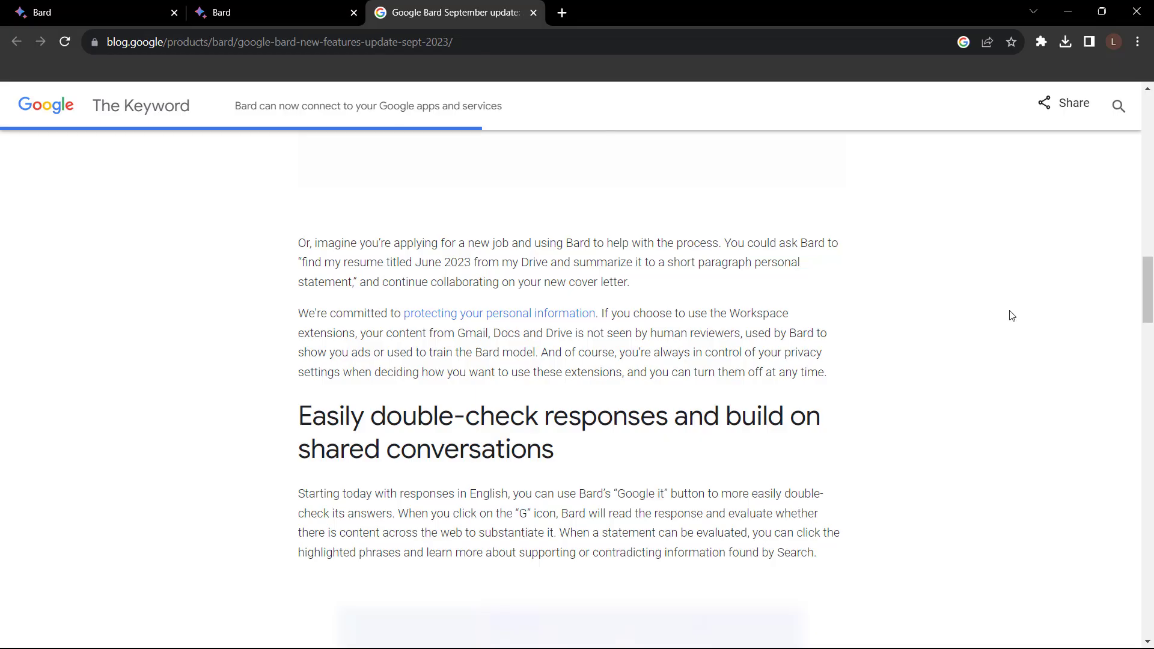
# Step: Scroll the Keyword article to the double-check section, then enter 'London' as a new Bard prompt
pyautogui.scroll(-10, 1012, 315)
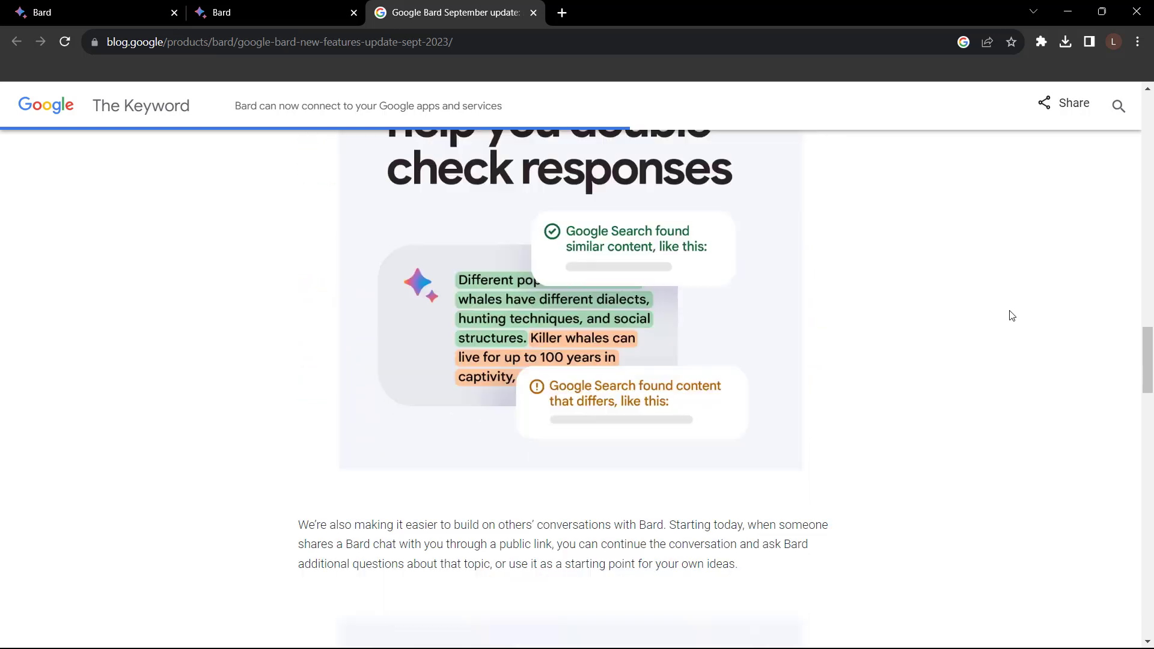
pyautogui.scroll(3, 1011, 314)
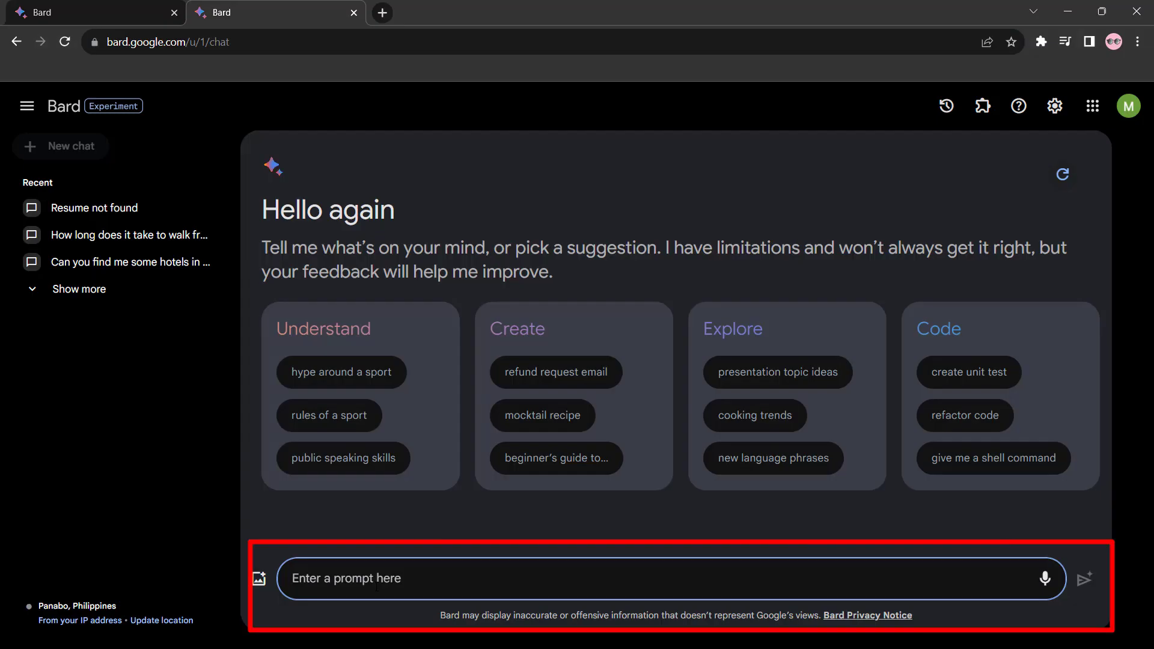
pyautogui.write('London')
# Step: Send the 'London' prompt and double-check Bard's answer against Google Search
pyautogui.click(1084, 579)
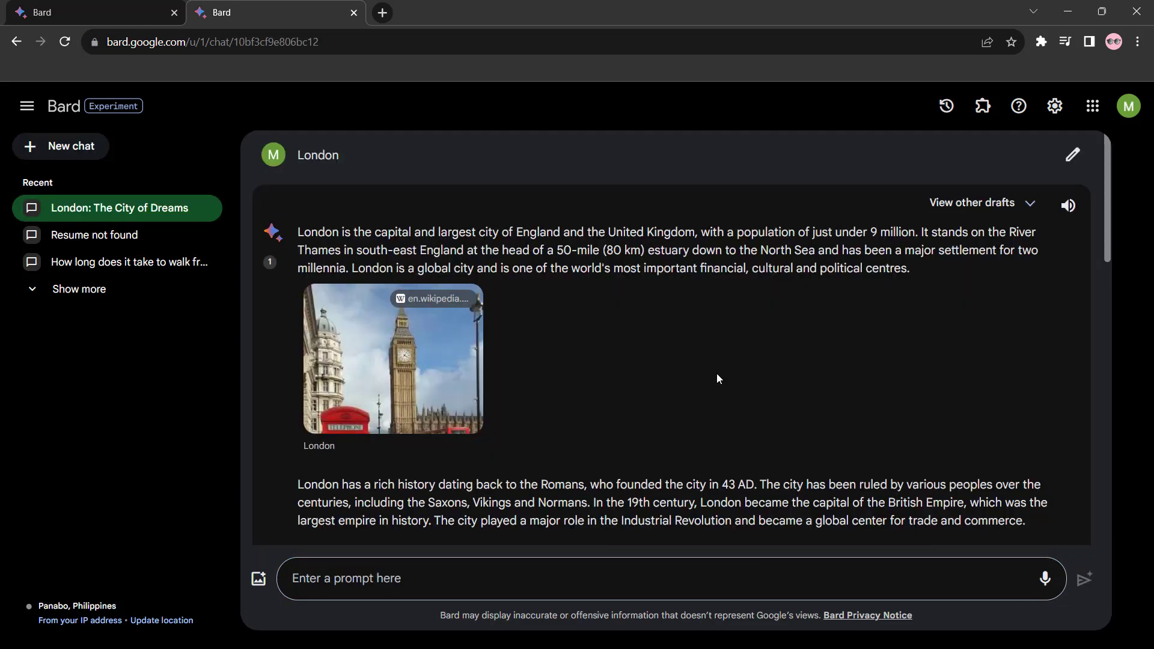
pyautogui.scroll(-15, 718, 378)
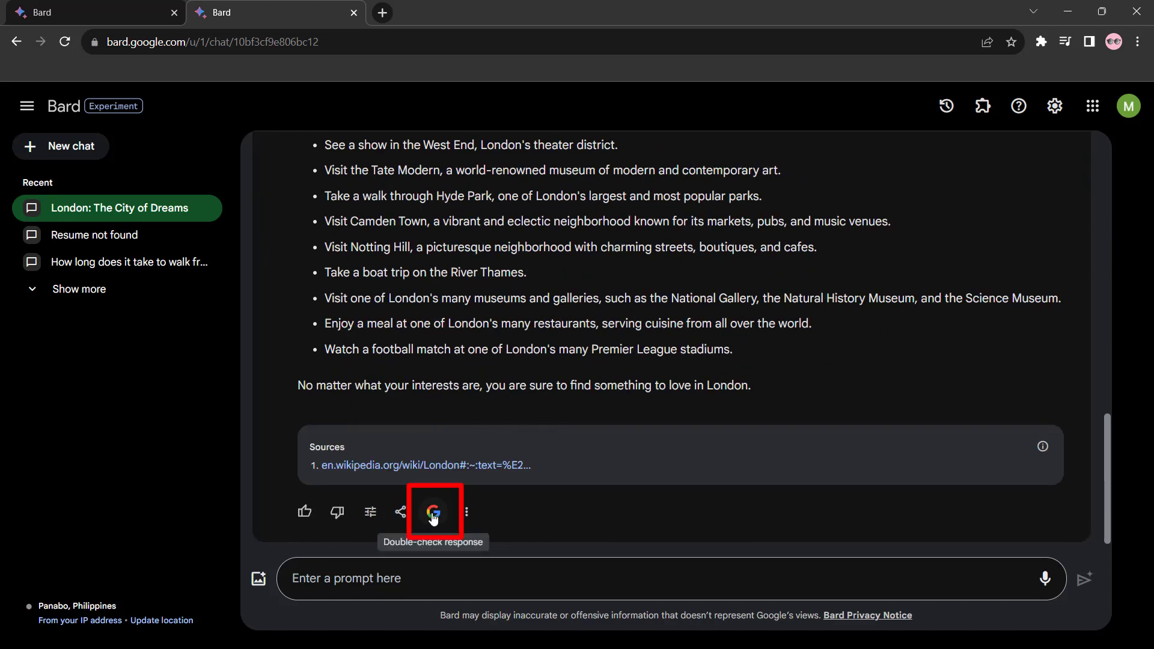
pyautogui.click(433, 513)
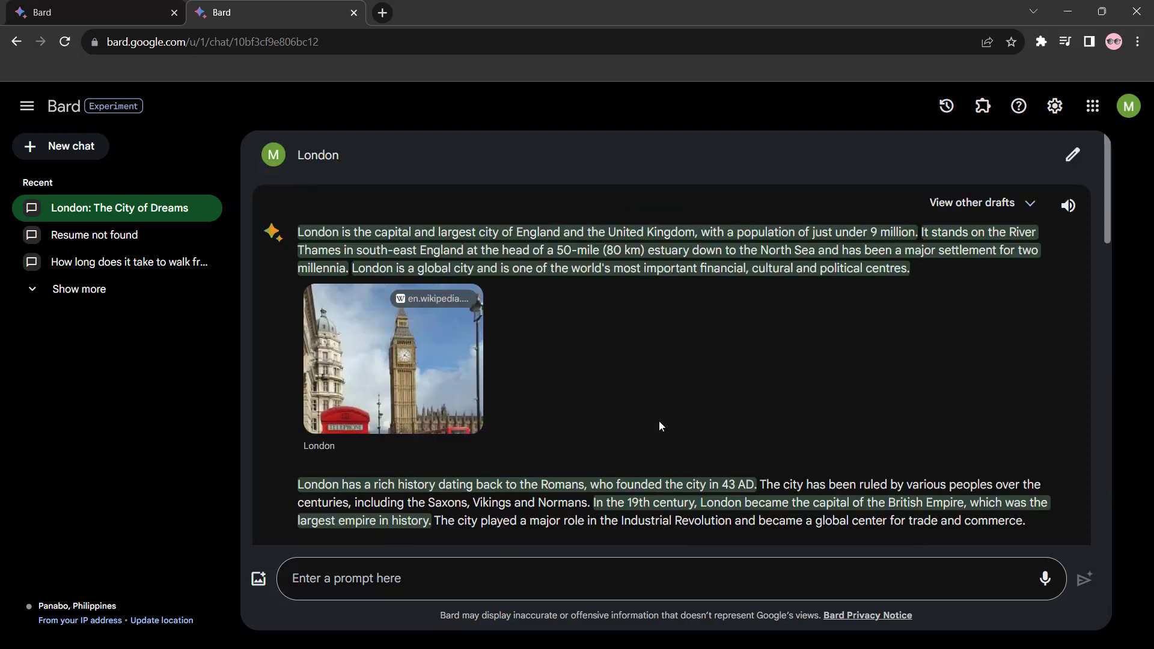
# Step: View the sources for the population, River Thames, Roman history, British Empire, openness and tourism sentences
pyautogui.click(598, 234)
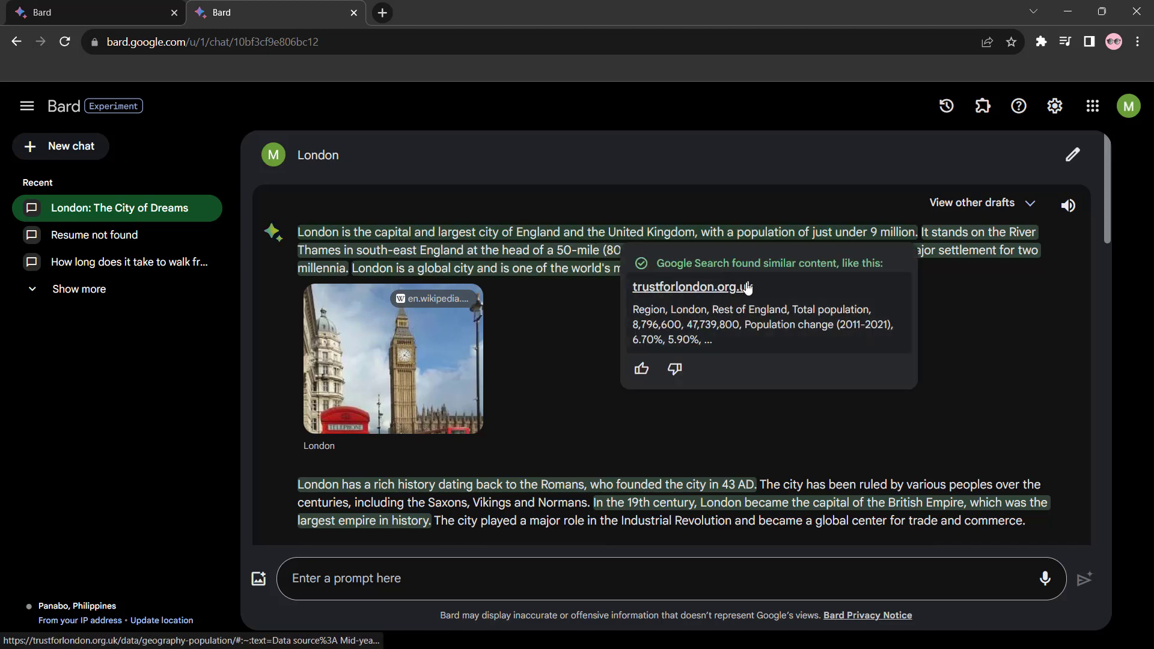
pyautogui.click(965, 263)
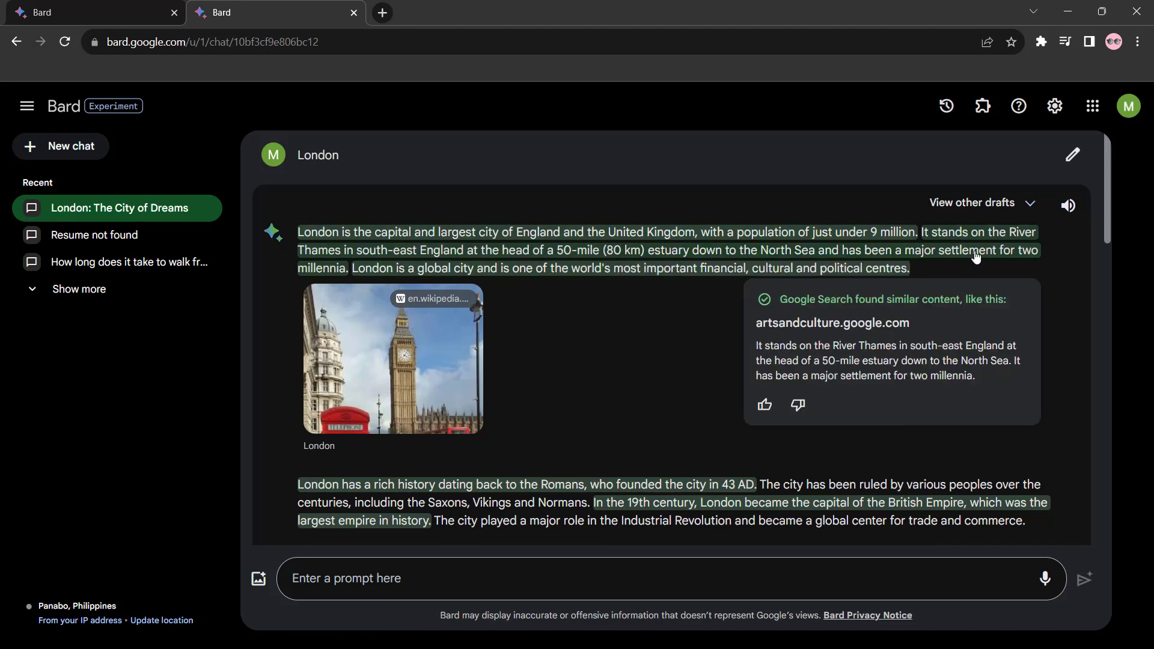
pyautogui.click(443, 485)
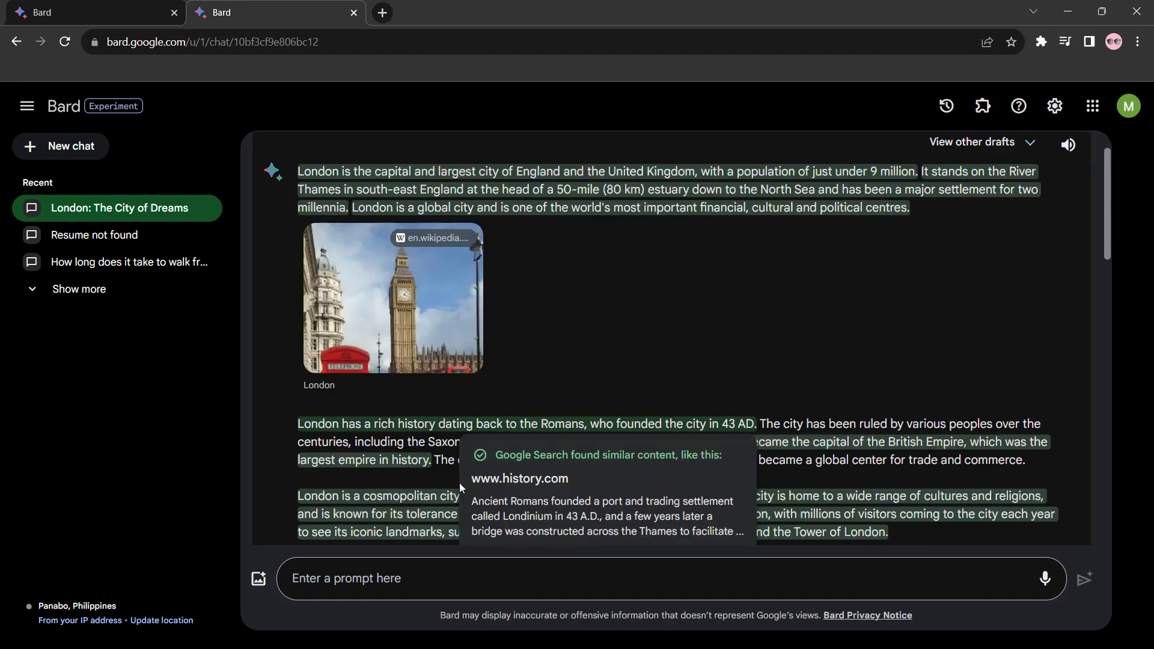
pyautogui.click(841, 447)
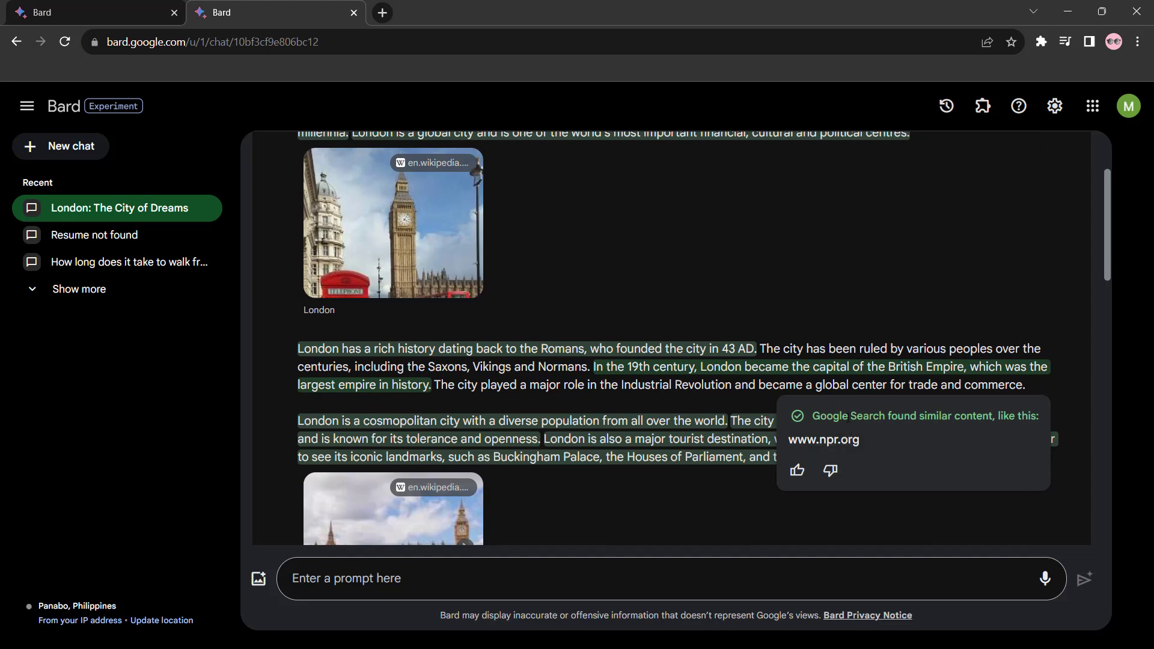
pyautogui.click(483, 443)
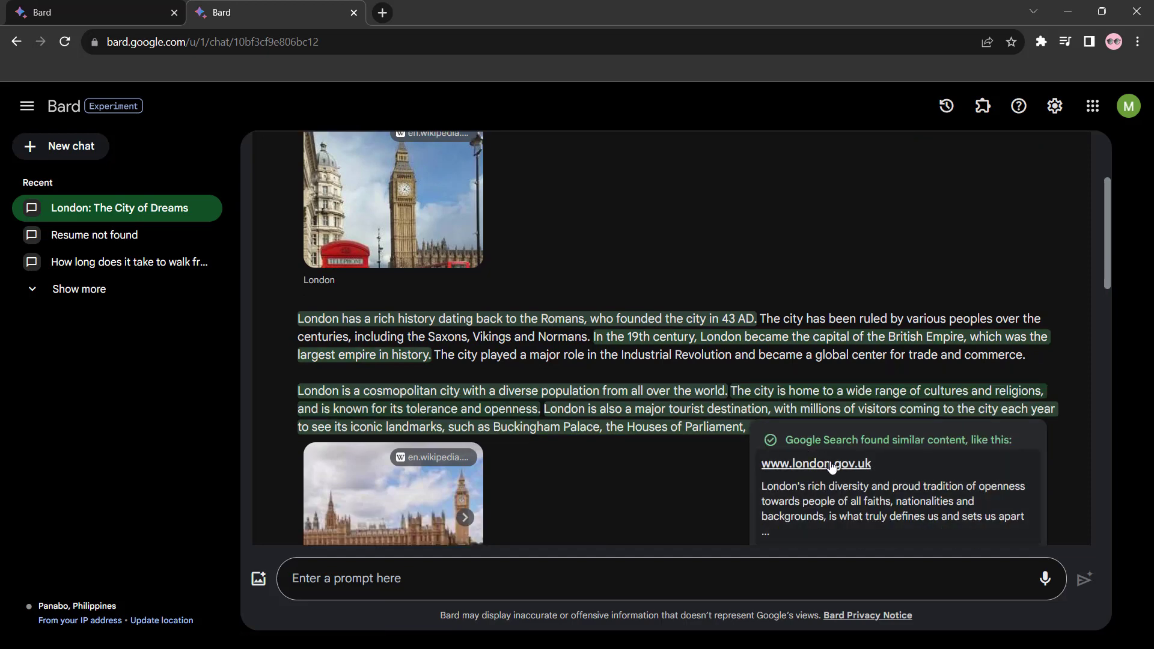
pyautogui.click(463, 419)
pyautogui.click(525, 404)
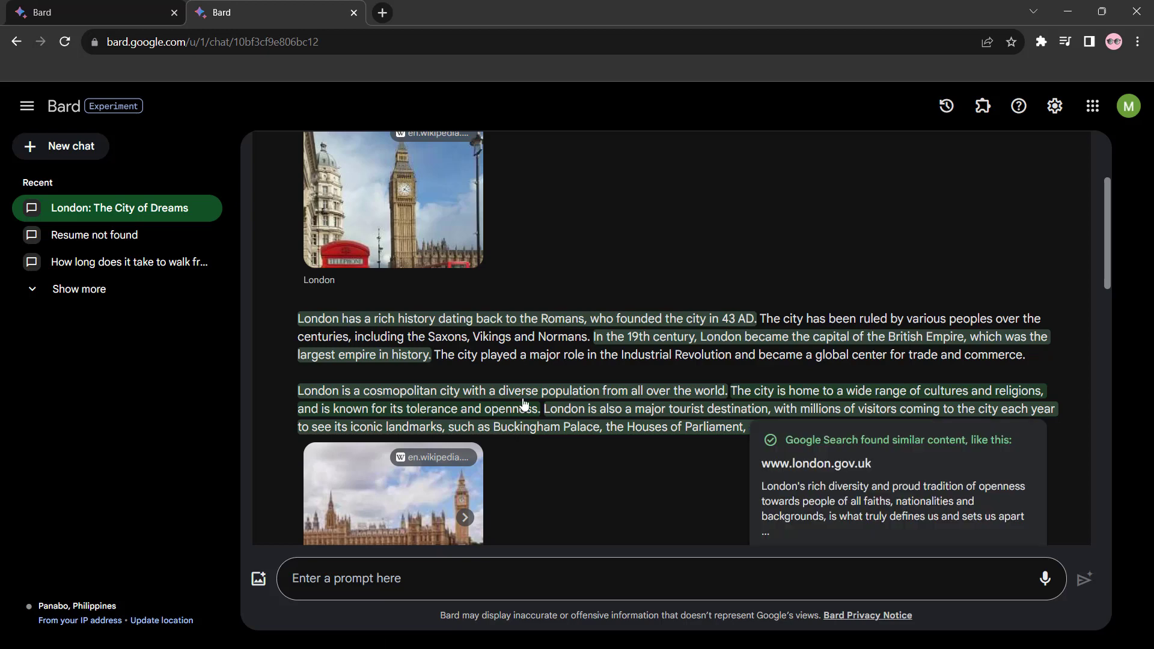
pyautogui.click(698, 410)
# Step: Check the 'something to offer everyone' source, close the london.gov.uk card, and begin an '@' prompt
pyautogui.scroll(-2, 890, 394)
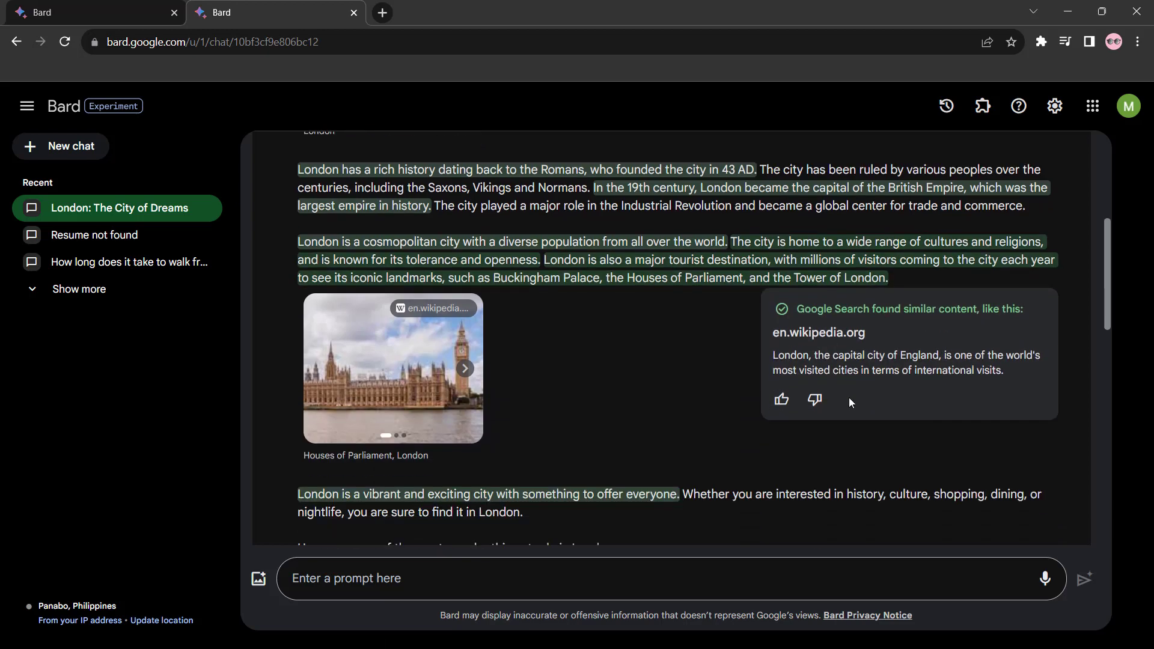
pyautogui.scroll(-3, 636, 338)
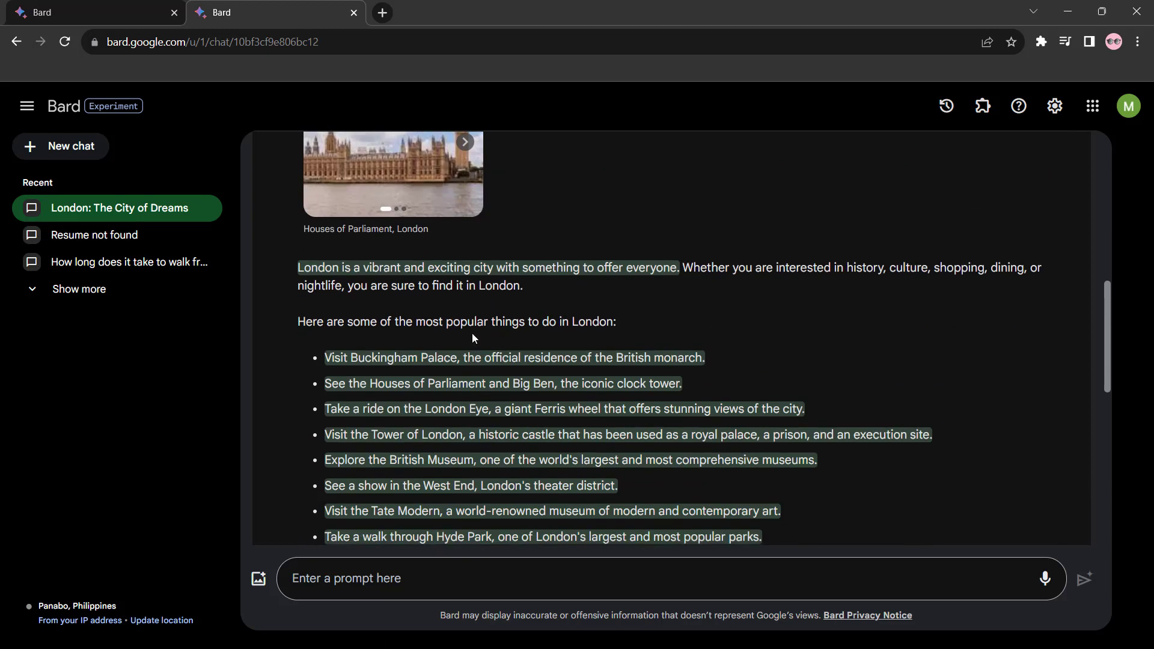
pyautogui.click(594, 269)
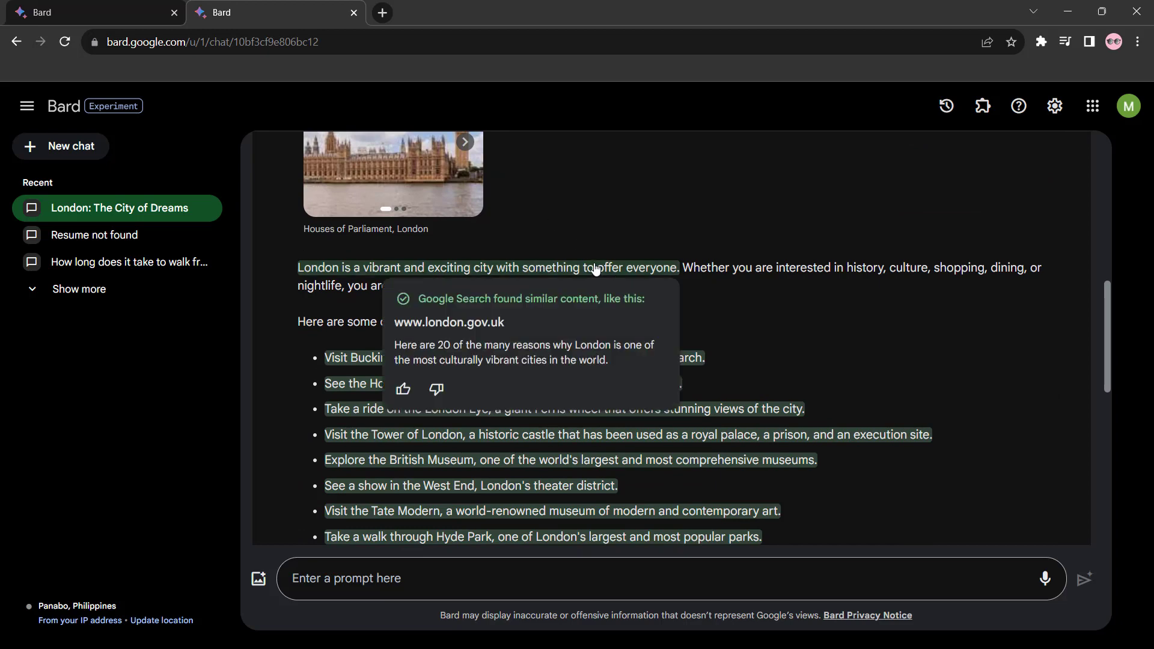
pyautogui.click(0, 234)
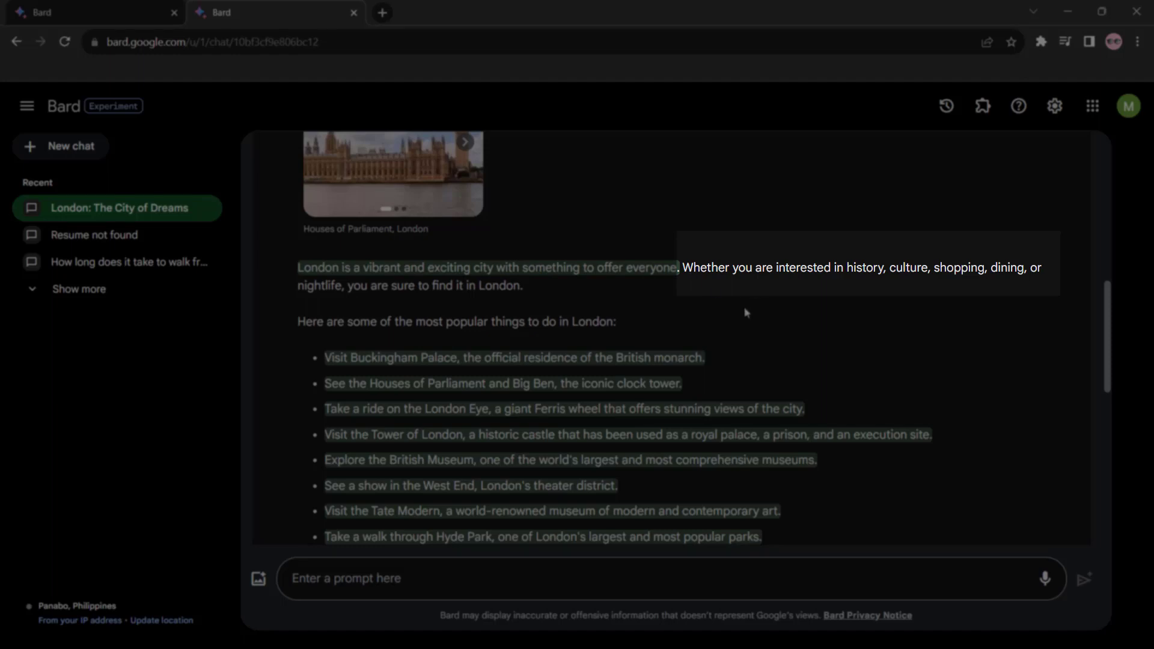
pyautogui.click(529, 268)
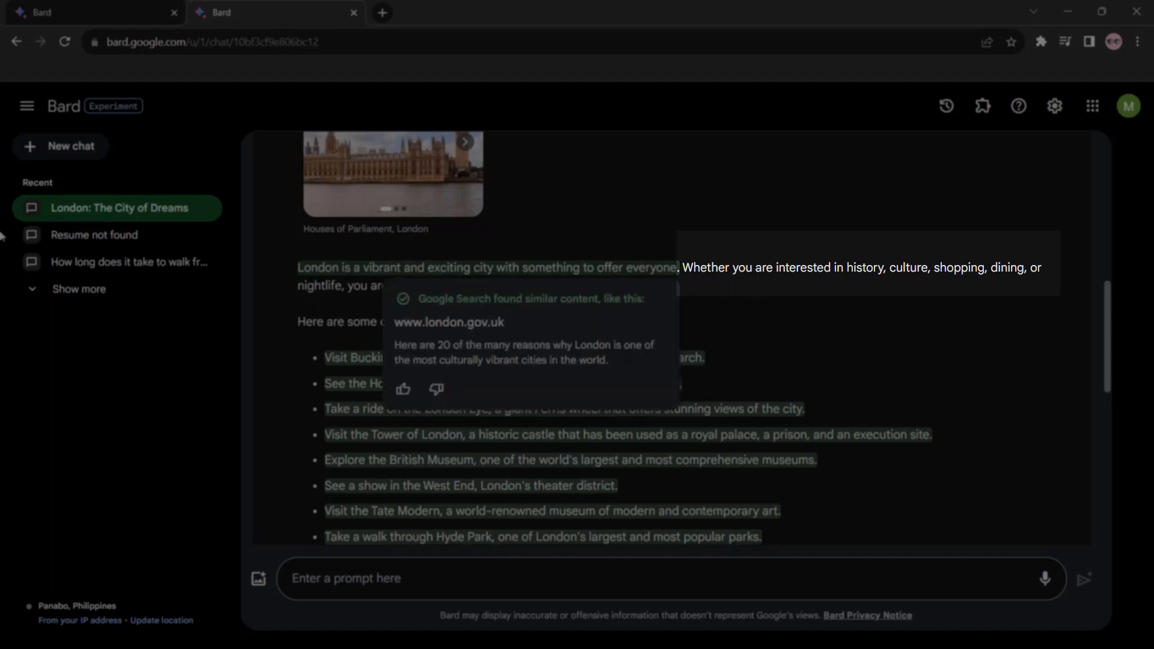
pyautogui.scroll(-7, 579, 391)
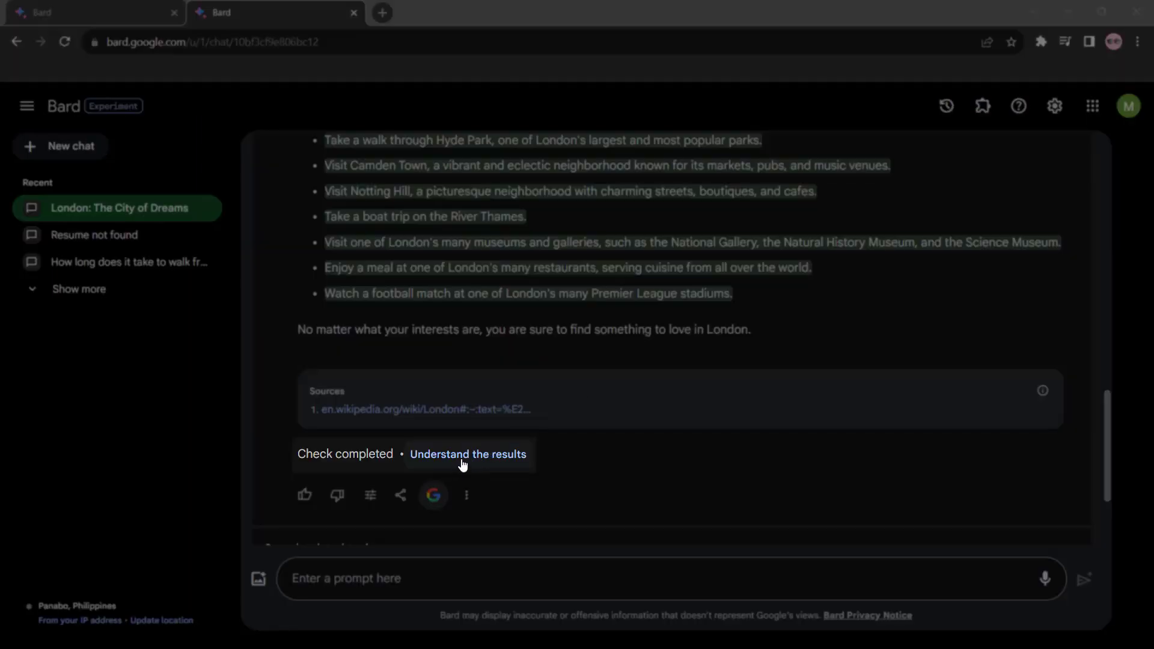
pyautogui.click(322, 582)
pyautogui.write('@')
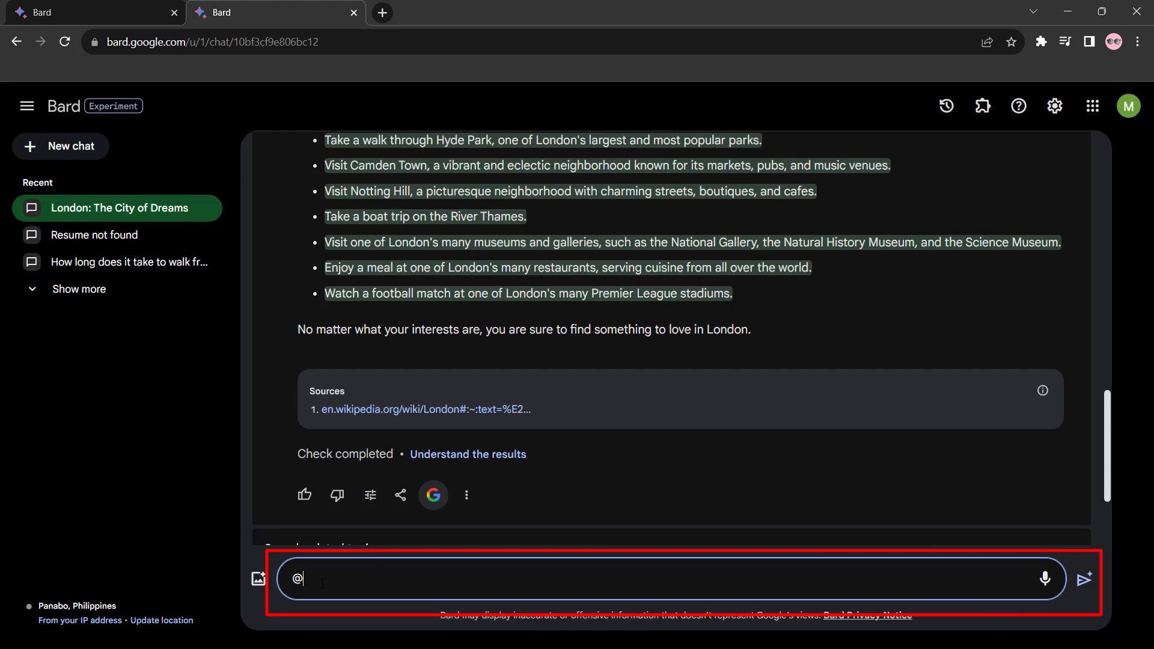
pyautogui.press('BackSpace')
pyautogui.write('@')
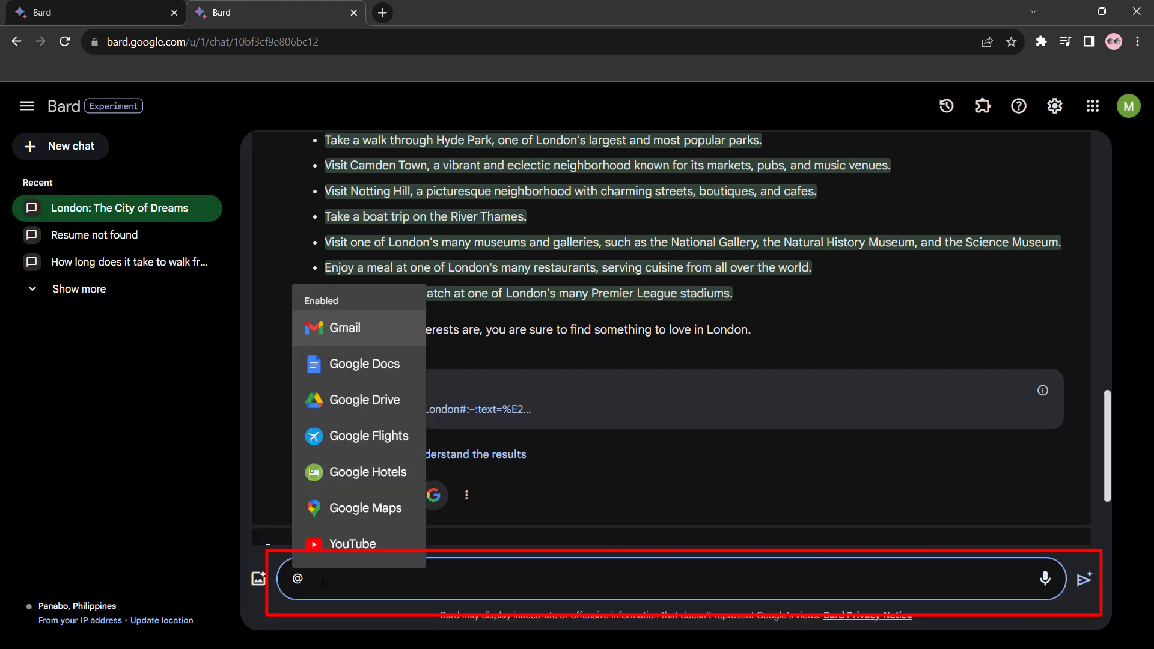
pyautogui.click(373, 438)
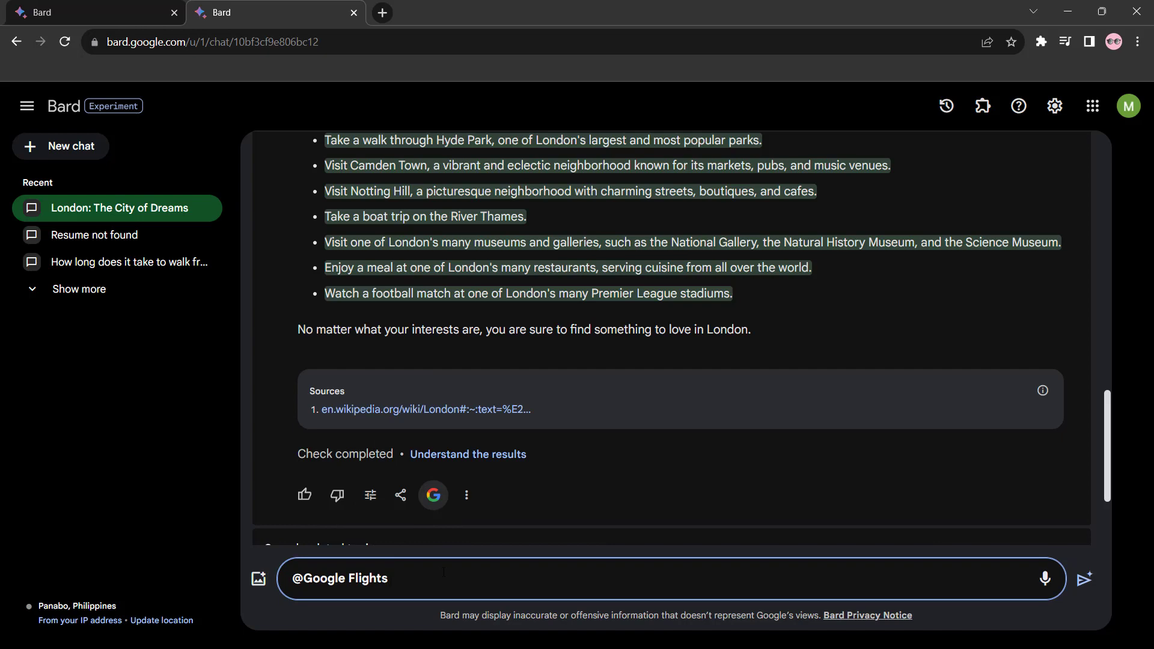
pyautogui.write('show me a available flights on oct 5-9 from Manila to Taiwan')
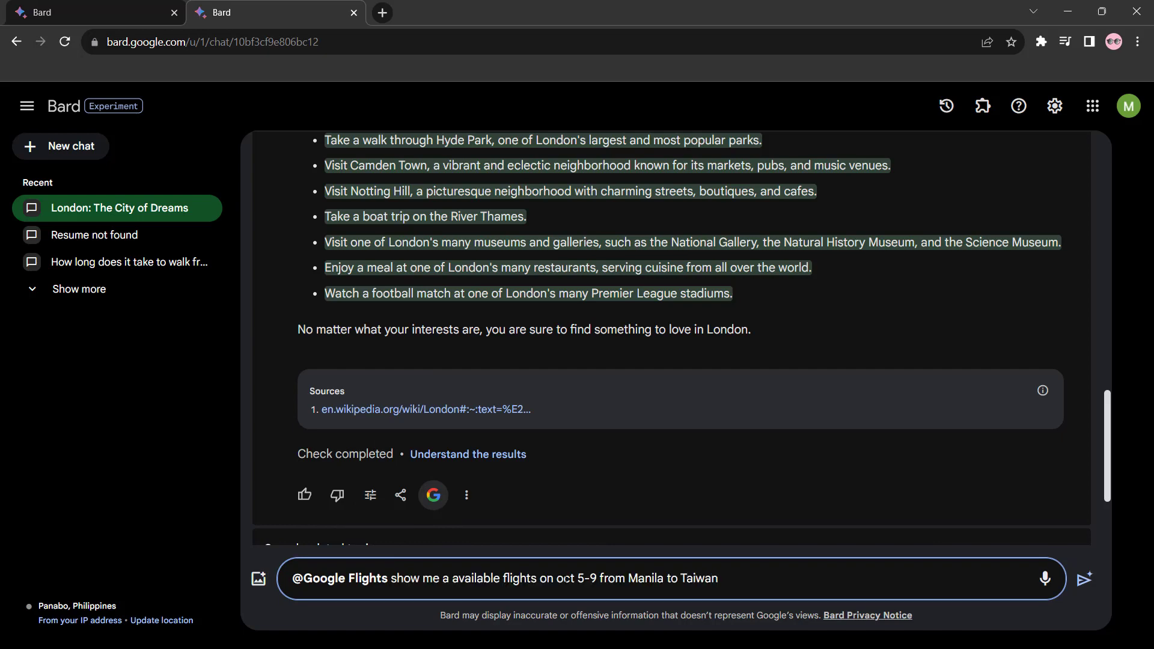
pyautogui.click(1084, 580)
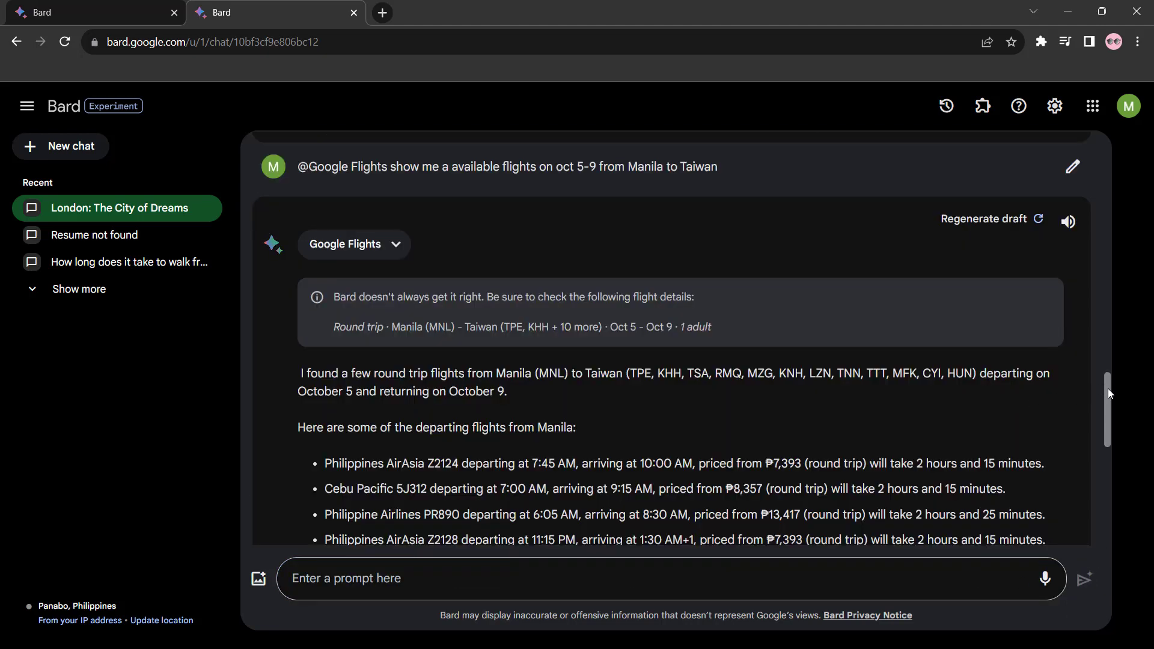
pyautogui.moveTo(1108, 391); pyautogui.dragTo(1107, 480)
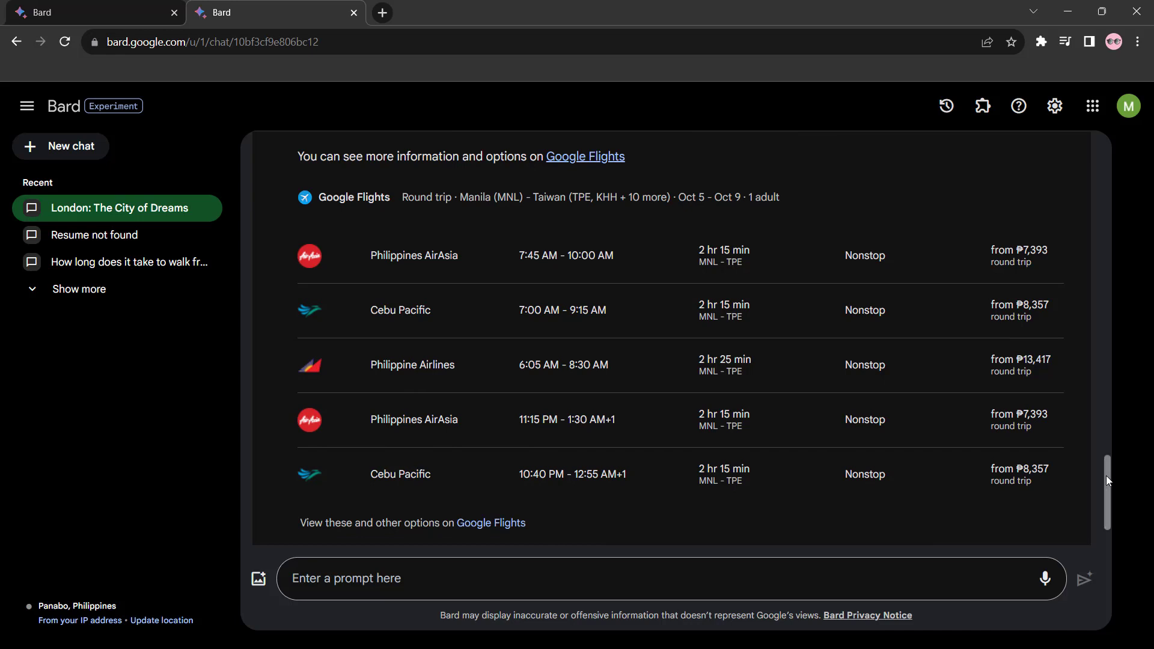
pyautogui.moveTo(1109, 480); pyautogui.dragTo(1106, 490)
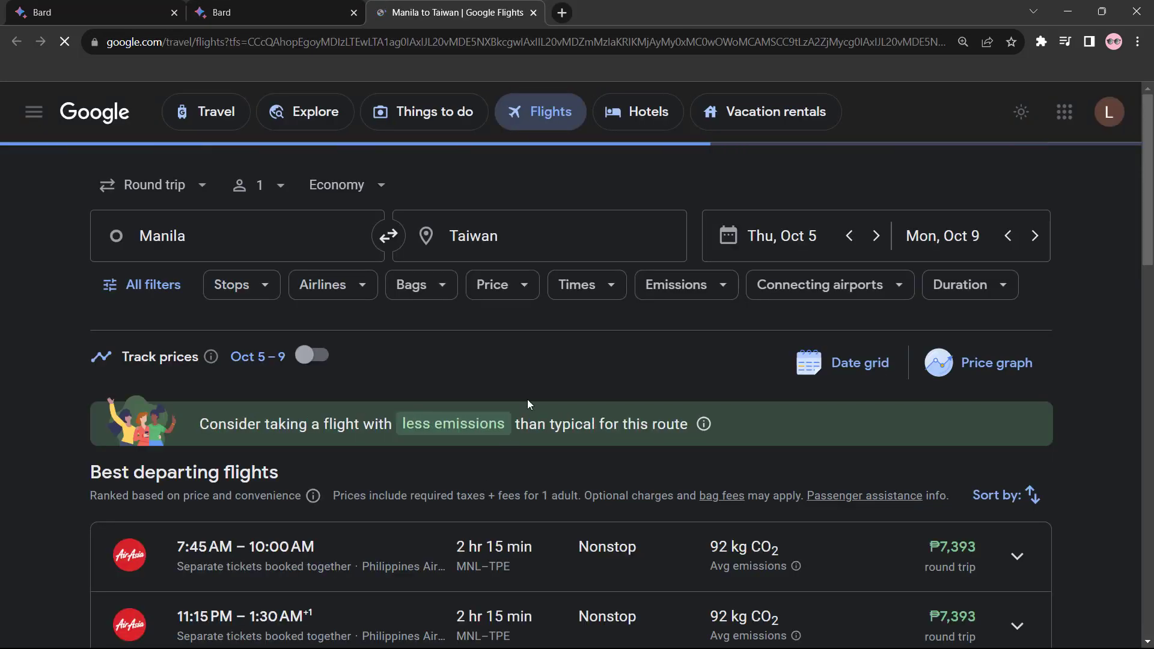
# Step: Close the Google Flights results tab with Ctrl+W to return to Bard
pyautogui.hotkey('ctrl', 'w')
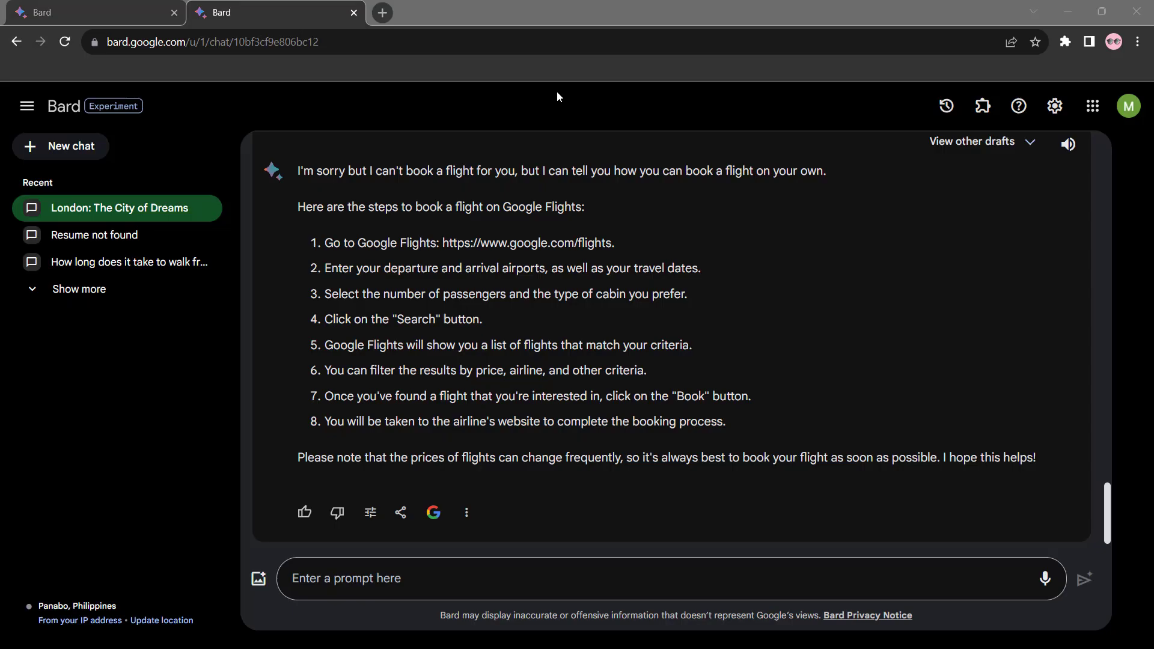
# Step: Create a public share link for the flight-booking prompt and response, then dismiss the confirmation
pyautogui.click(403, 514)
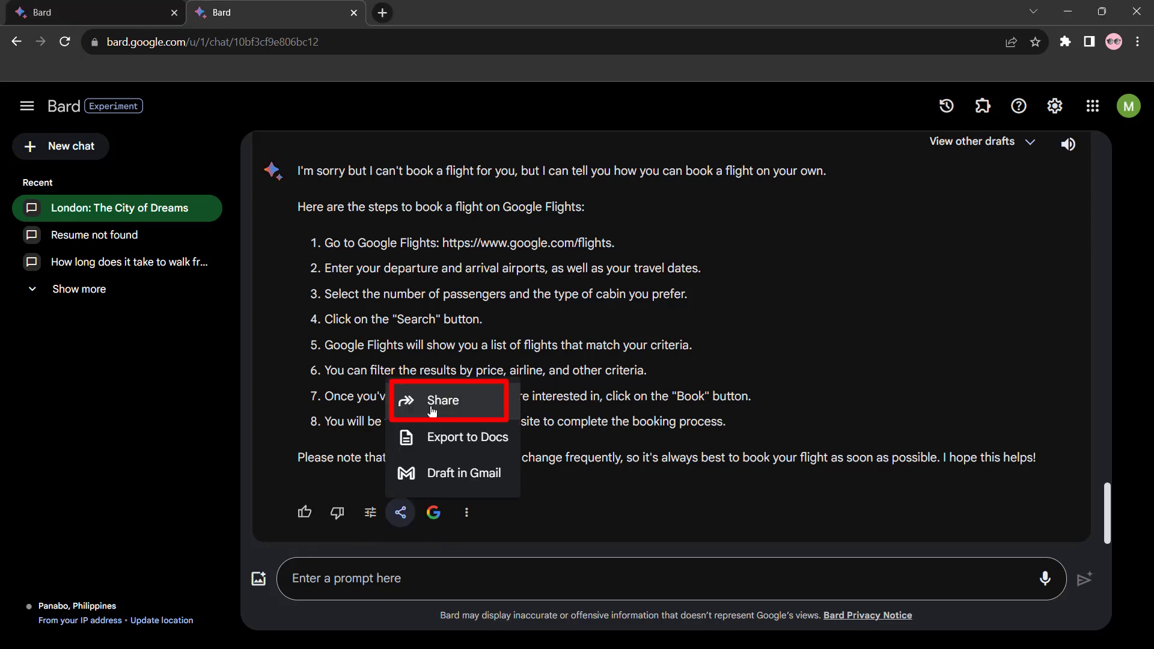
pyautogui.click(434, 399)
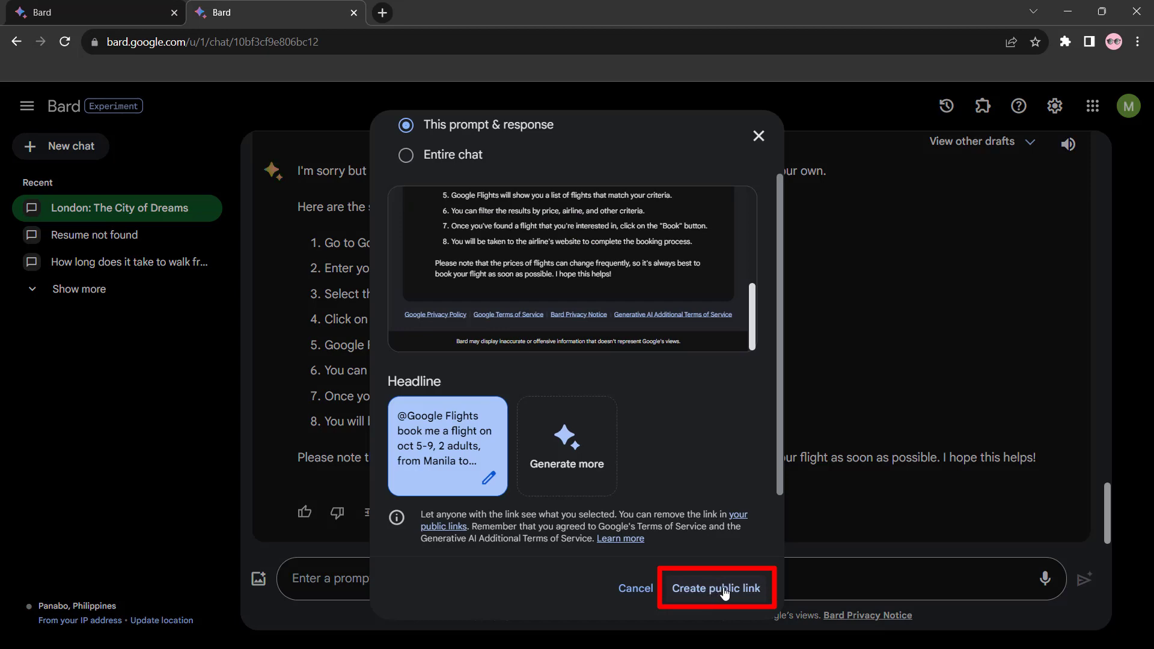
pyautogui.click(714, 594)
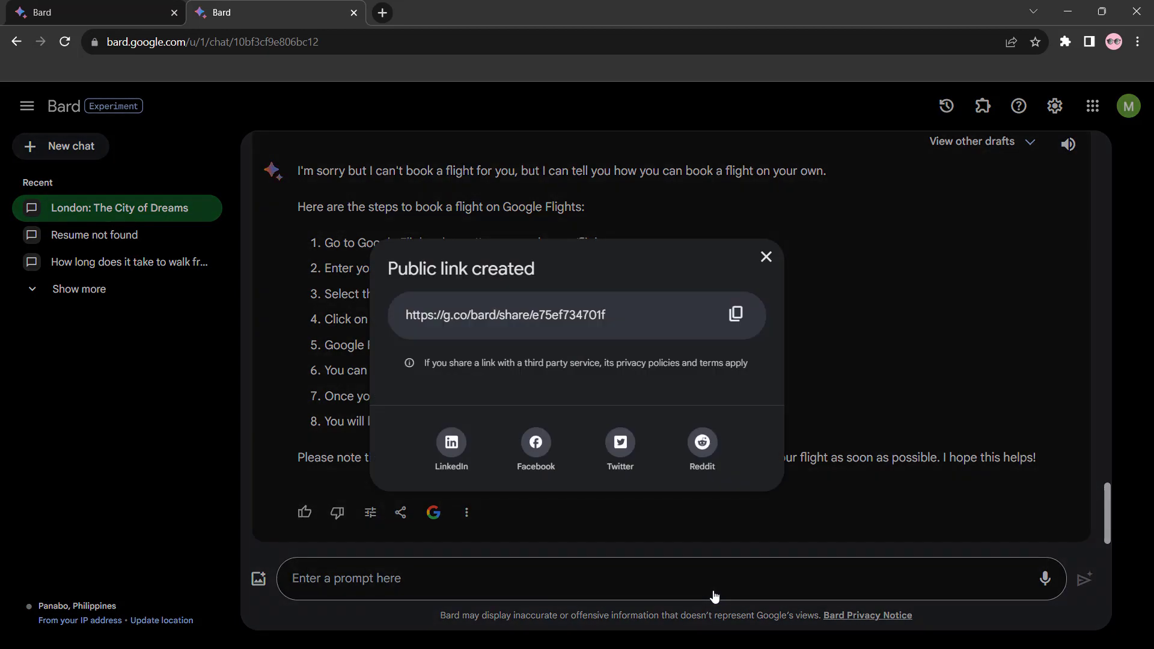
pyautogui.press('Escape')
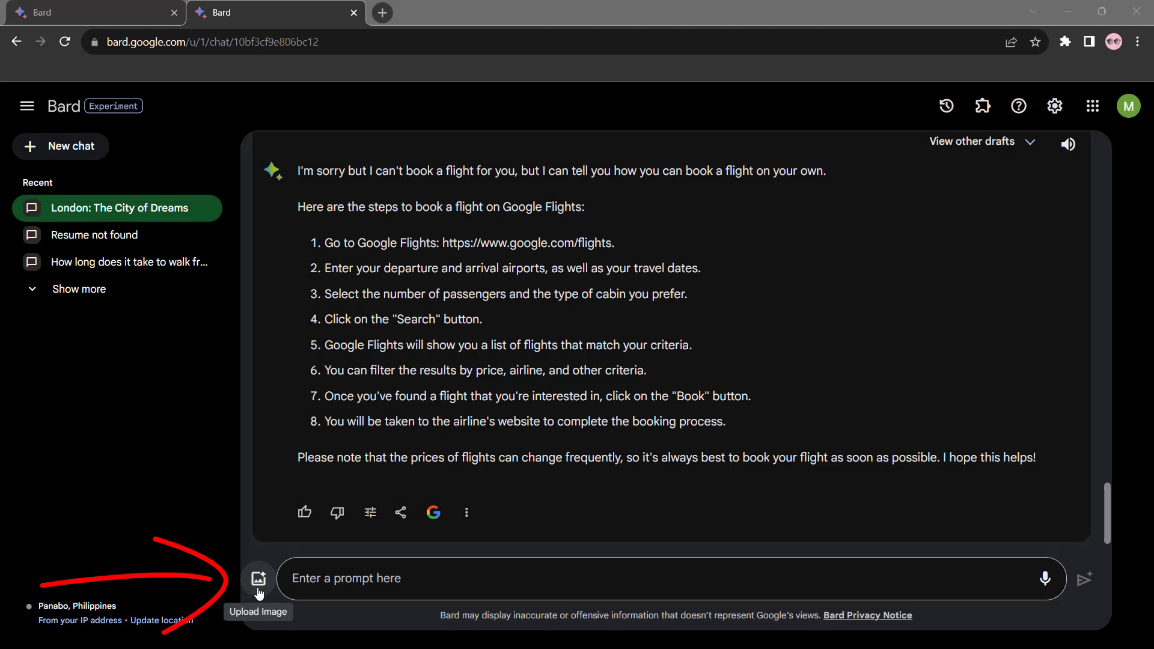
# Step: Attach an image to a new Bard prompt, then scroll up through the updates page
pyautogui.click(258, 587)
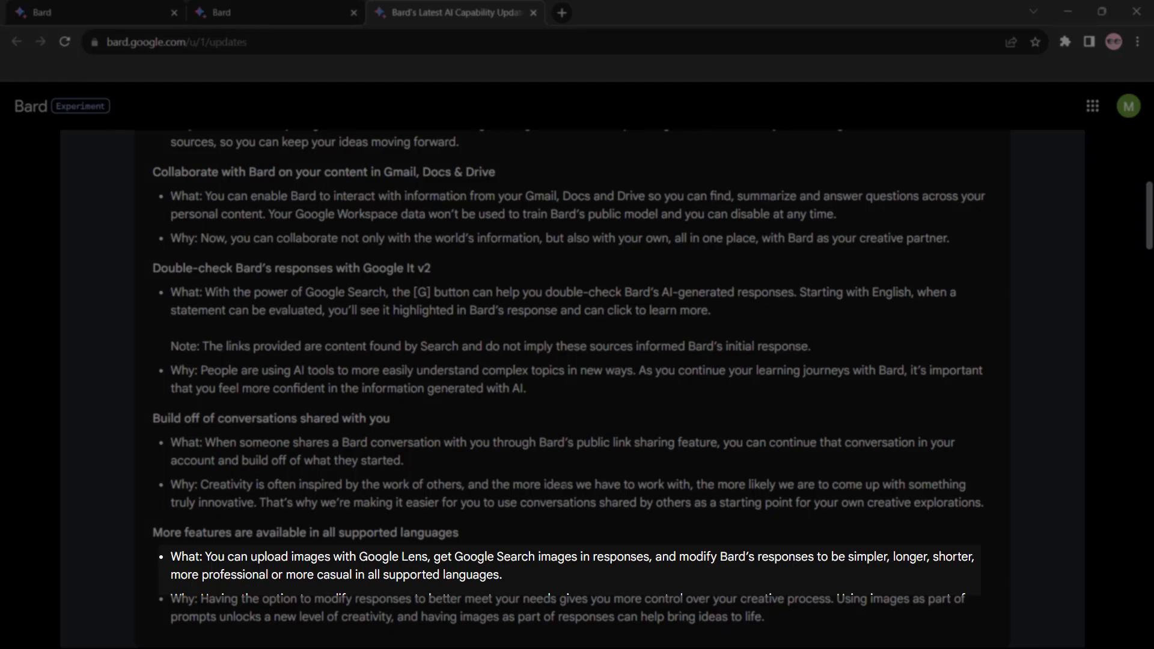
pyautogui.scroll(4, 577, 384)
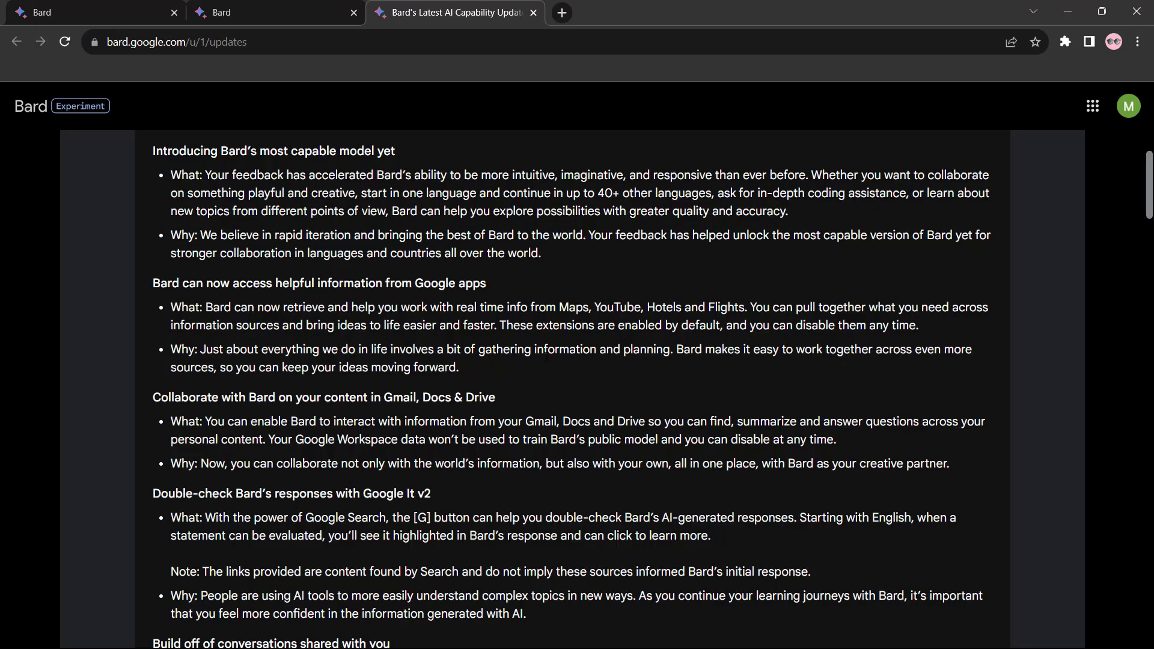
pyautogui.scroll(3, 511, 491)
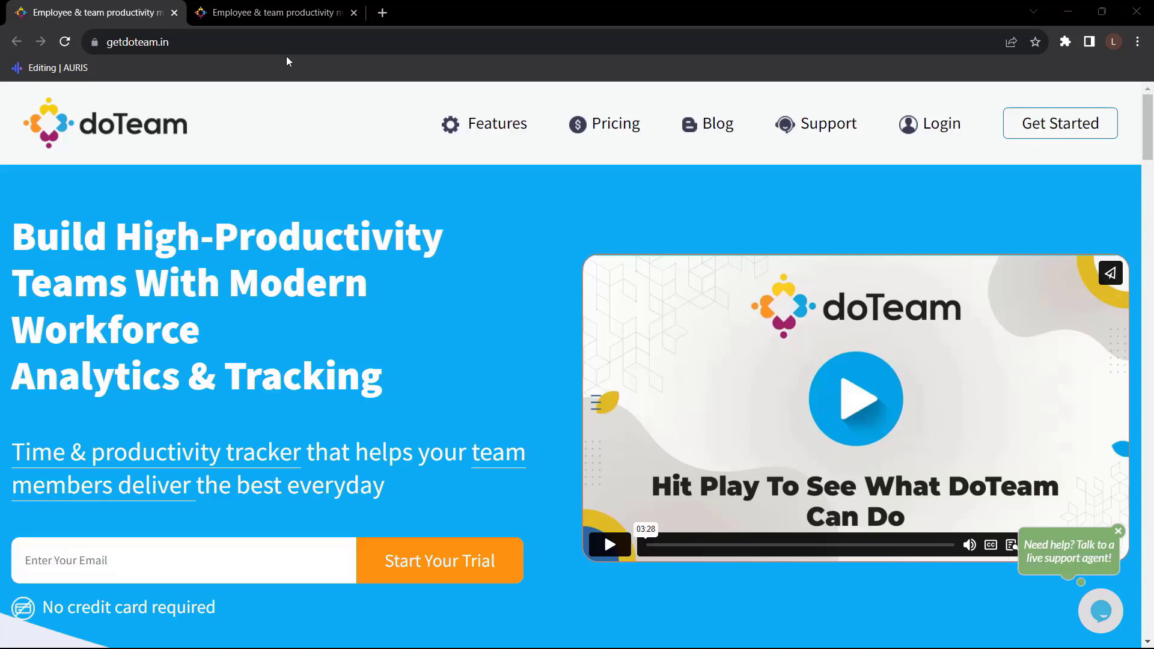
pyautogui.click(278, 10)
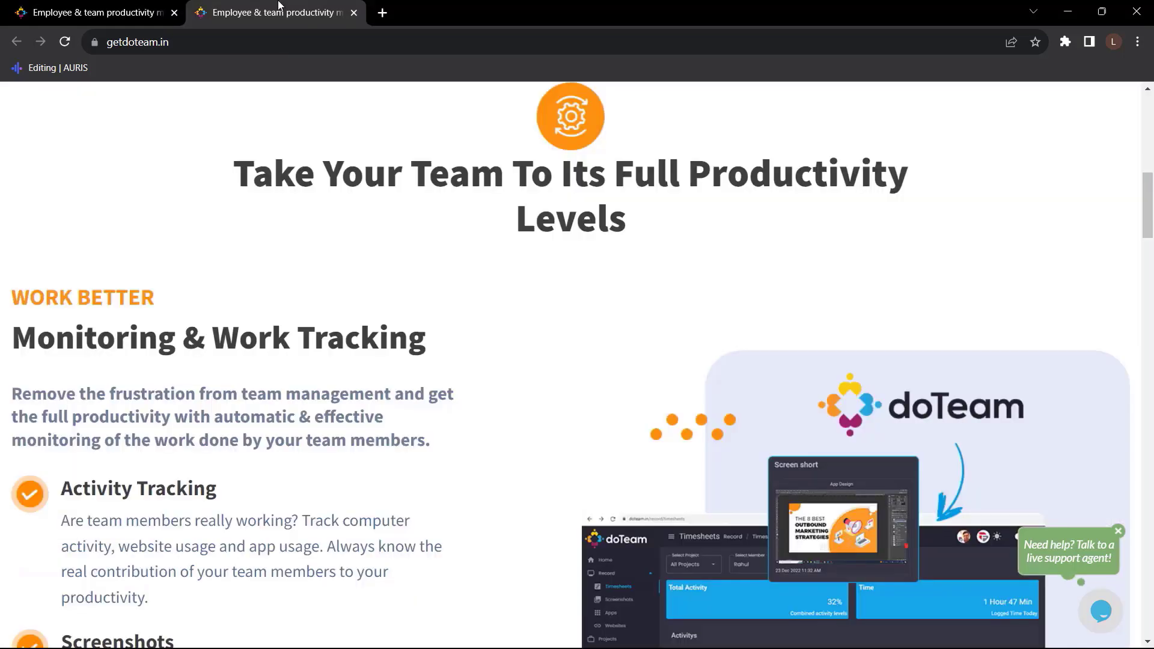
pyautogui.scroll(-4, 570, 360)
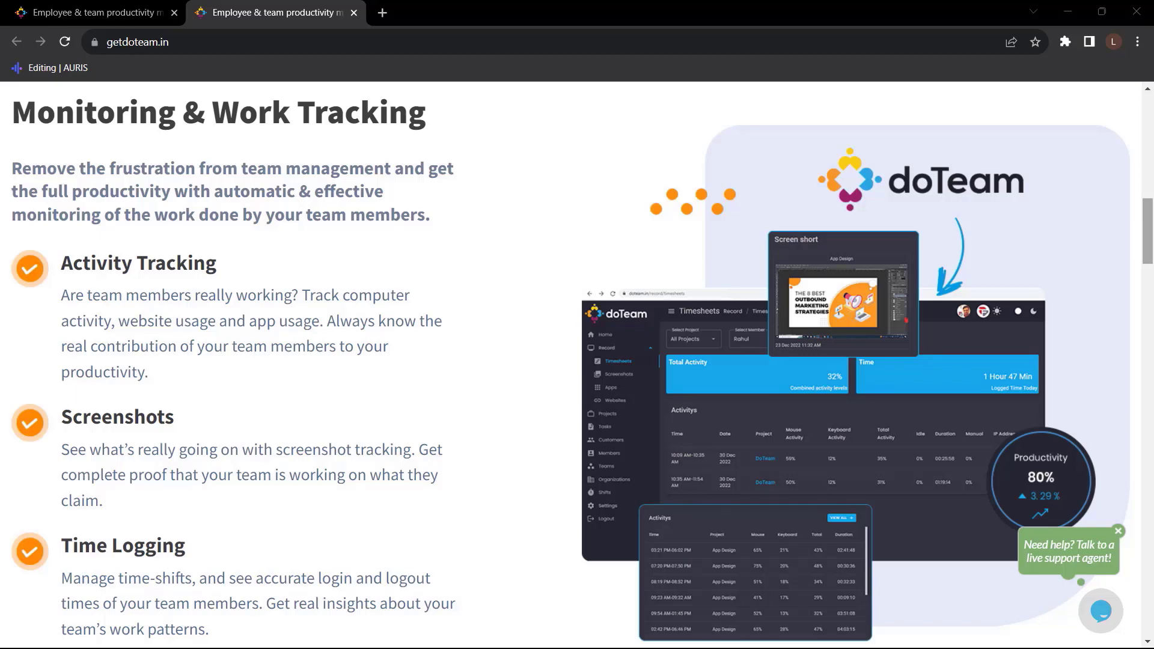
pyautogui.scroll(-10, 1147, 410)
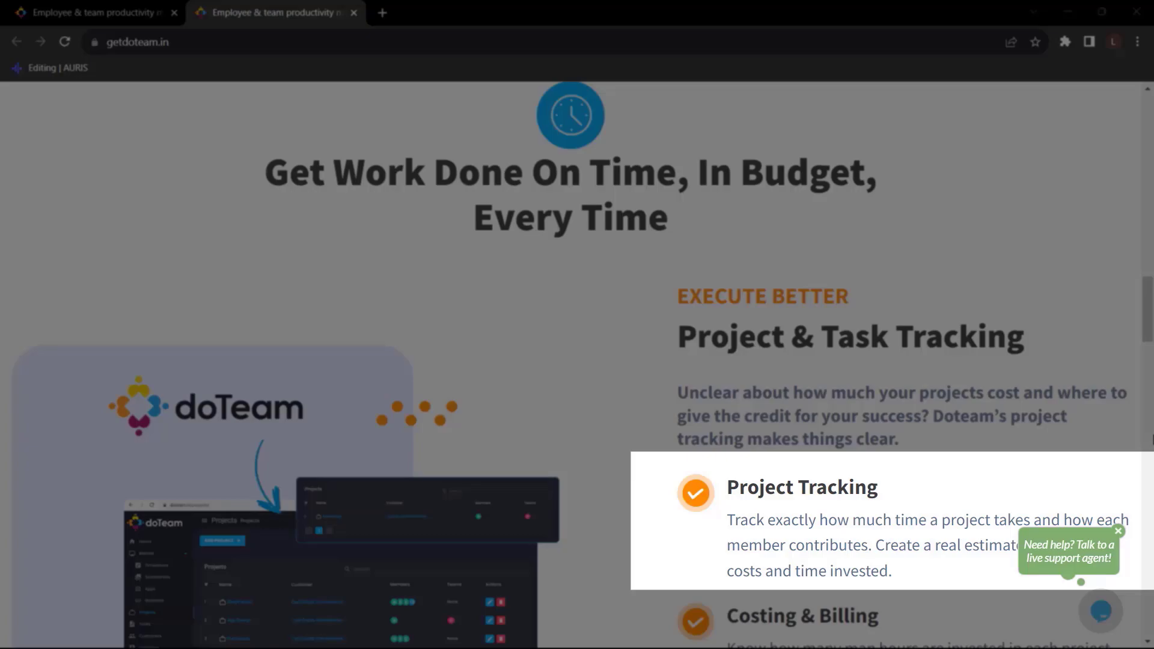
pyautogui.scroll(-3, 577, 365)
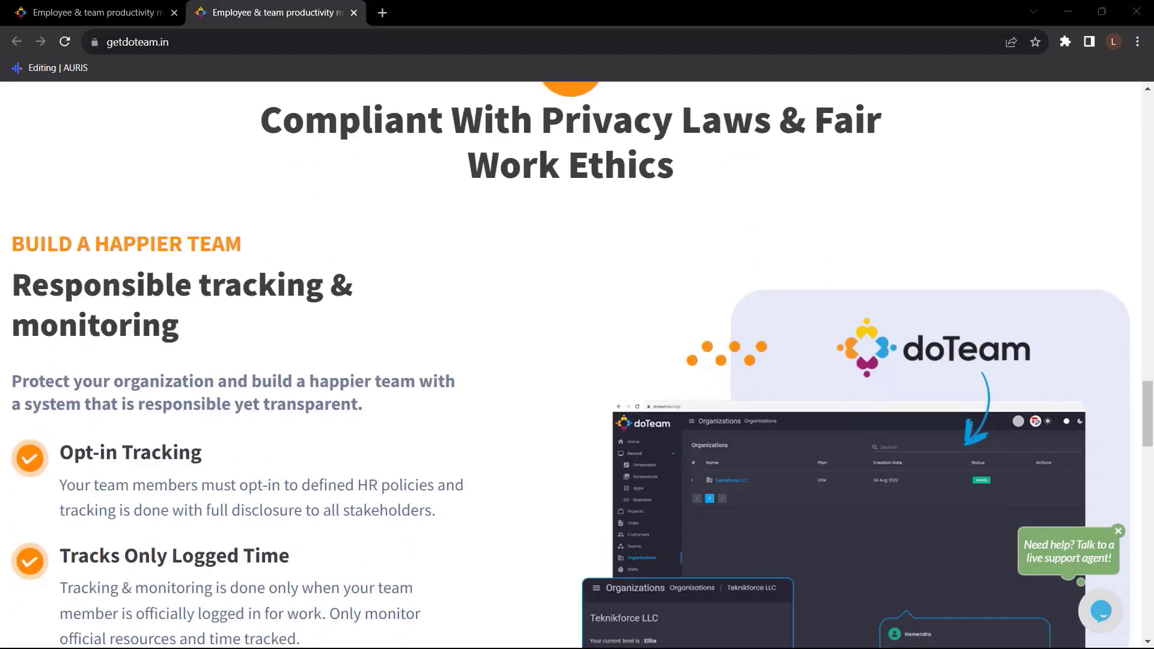
pyautogui.scroll(2, 577, 365)
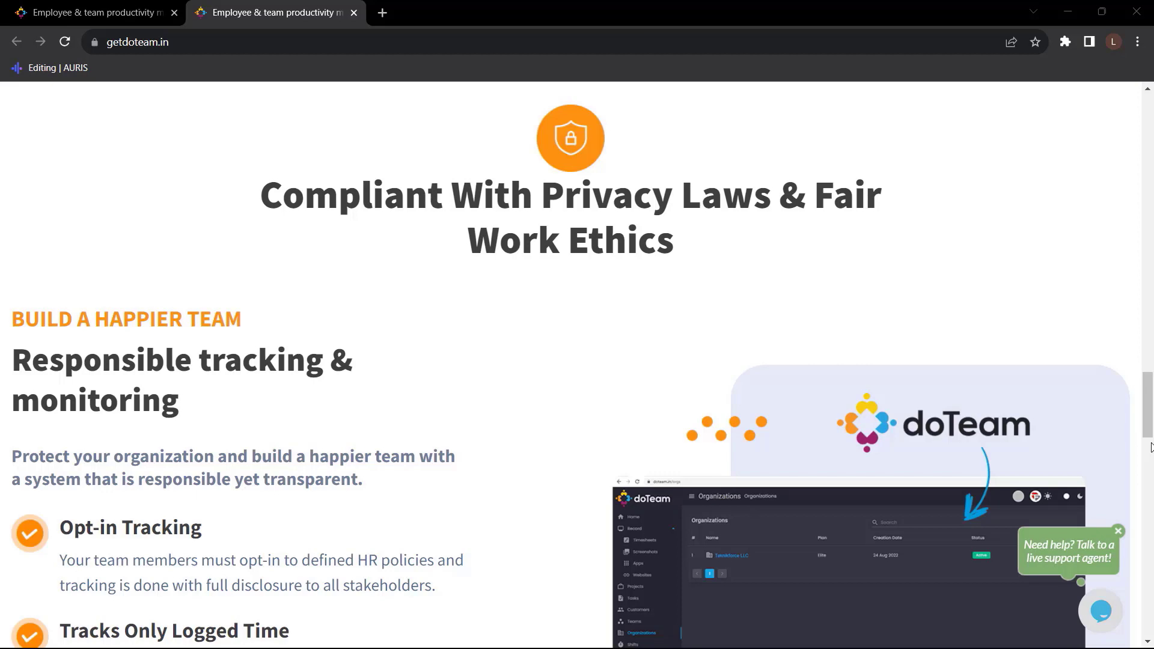
pyautogui.scroll(-13, 837, 298)
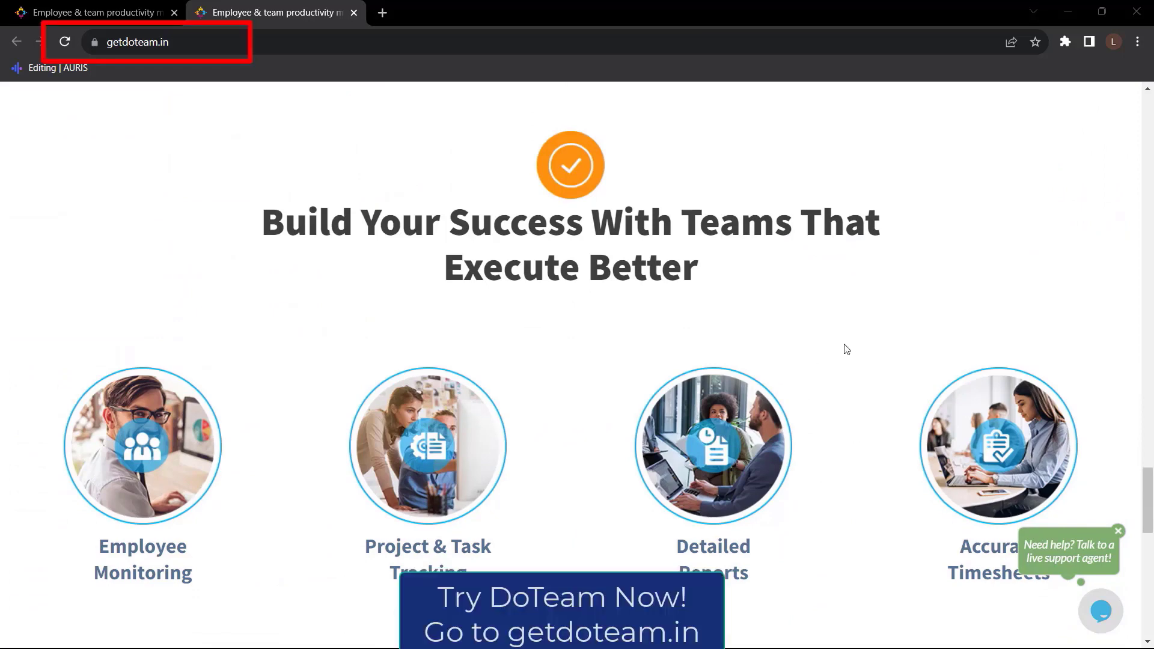
pyautogui.click(151, 20)
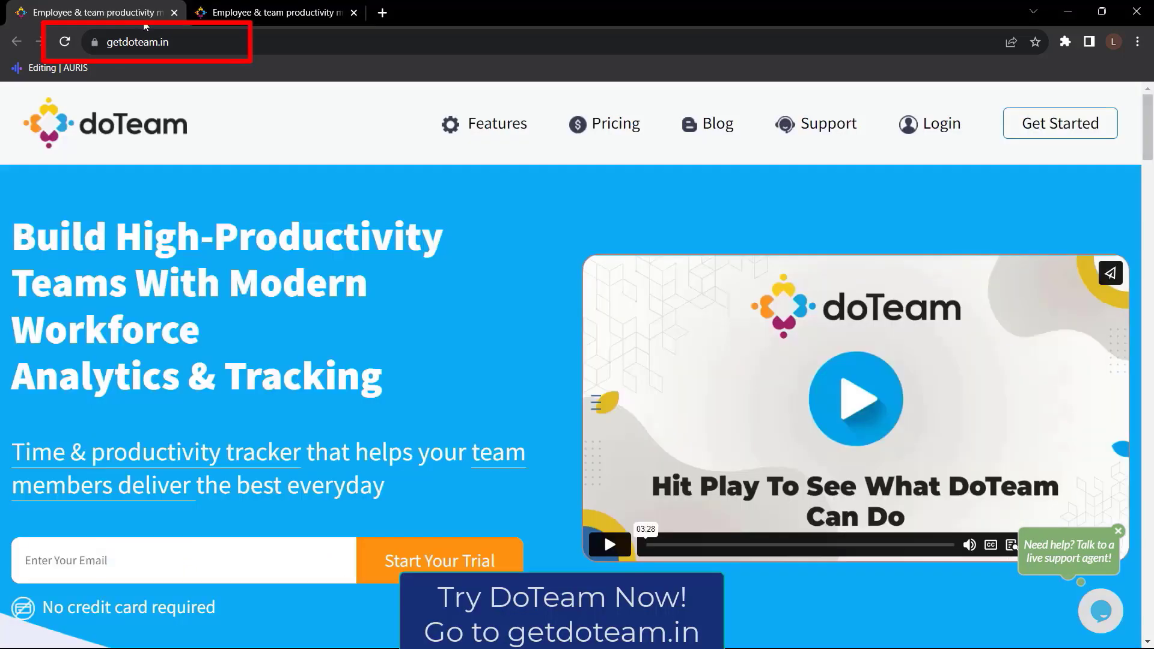